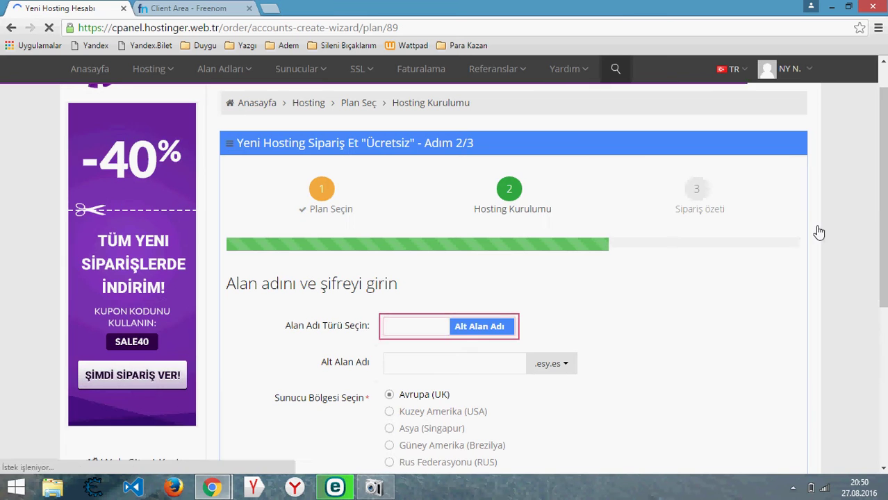
- Switch the hosting setup's domain type from 'Alt Alan Adı' to 'Alan Adı'
scroll(819, 232, "down", 2)
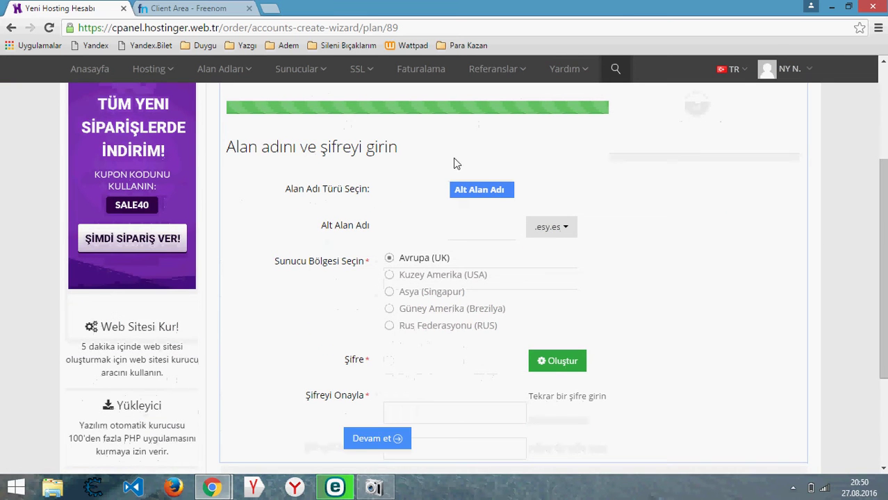
left_click(470, 188)
left_click(472, 221)
- Attempt Freenom Google sign-in, then go to the 'Start registering your domain name' search page
key("ctrl+Tab")
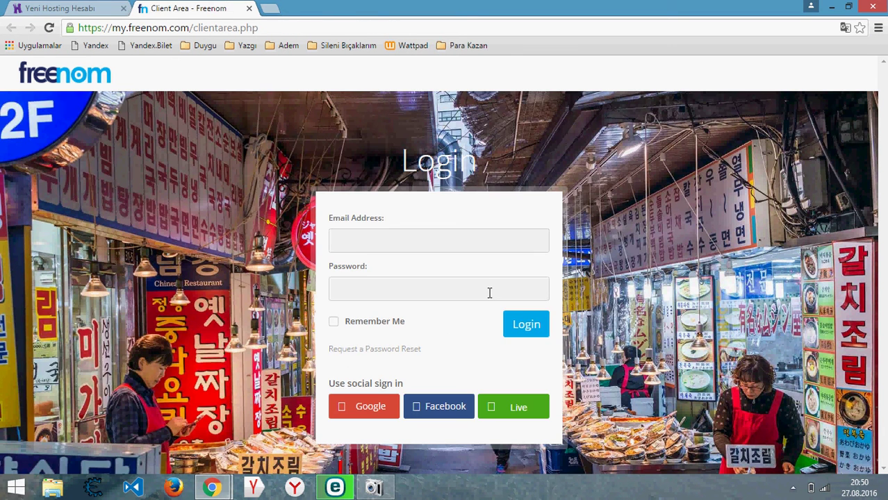
left_click(376, 410)
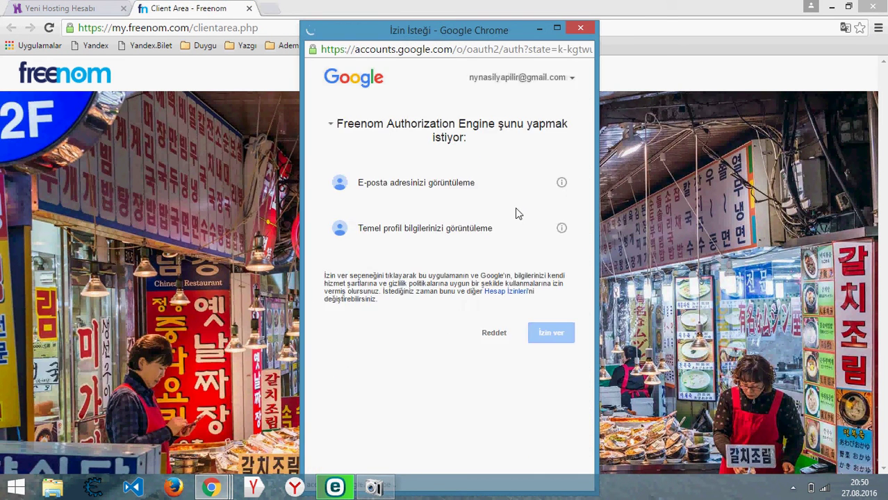
left_click(552, 337)
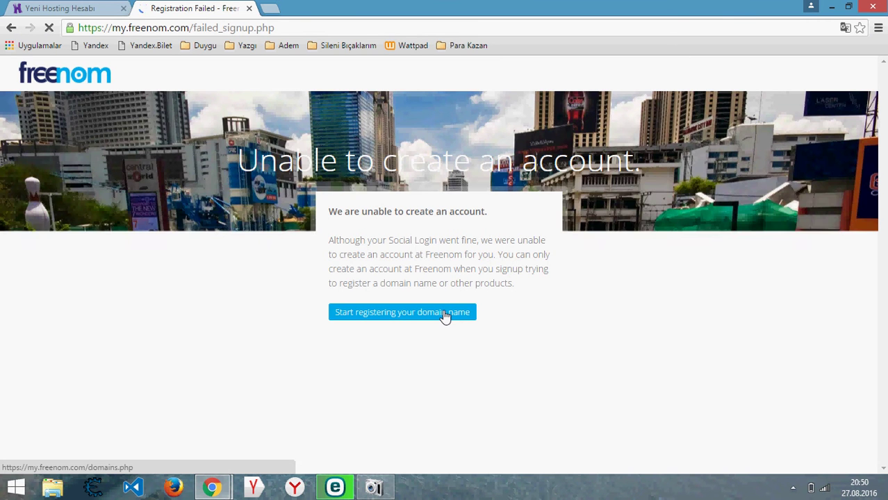
left_click(445, 314)
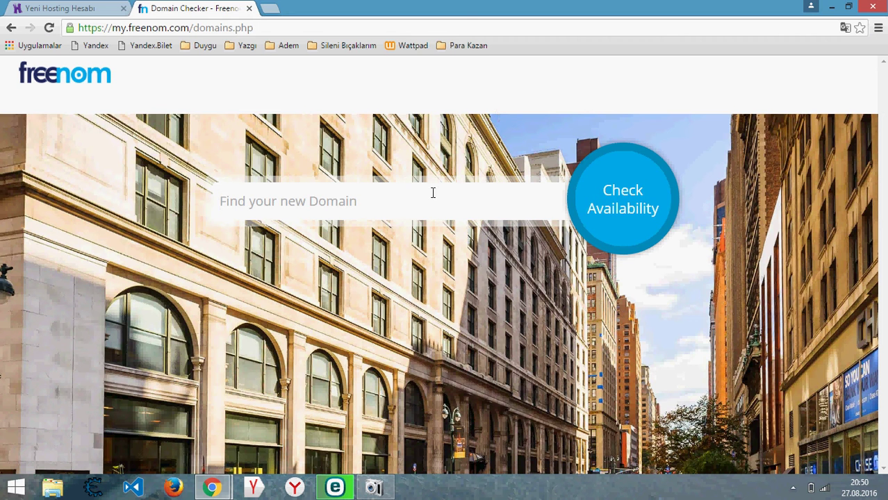
- Search Freenom for 'denemeny', add denemeny.tk to the cart, and go to checkout
type("dene")
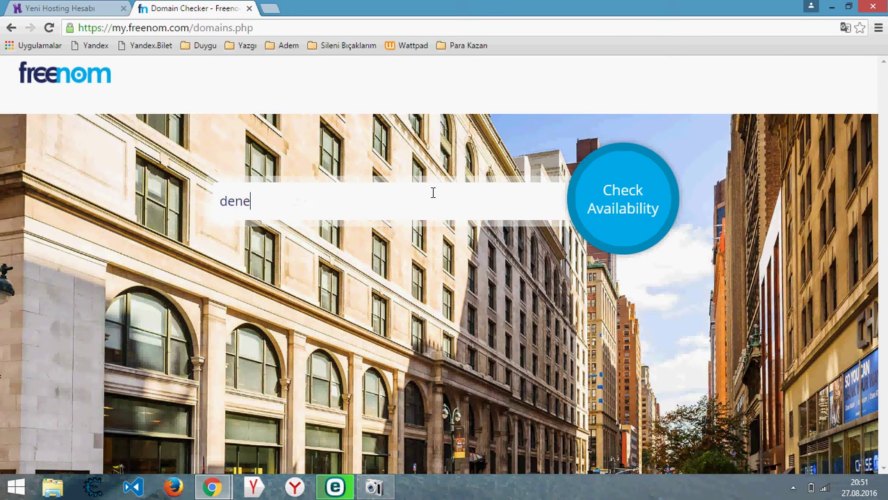
type("meny")
key("Return")
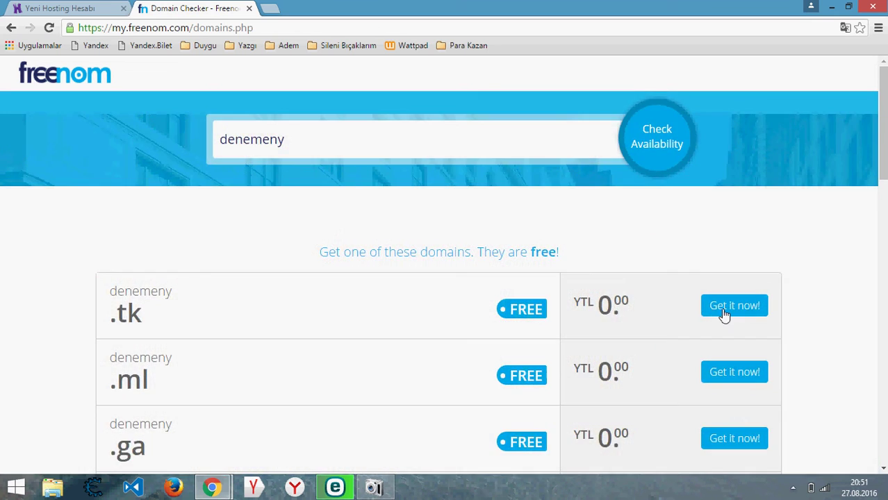
left_click(726, 309)
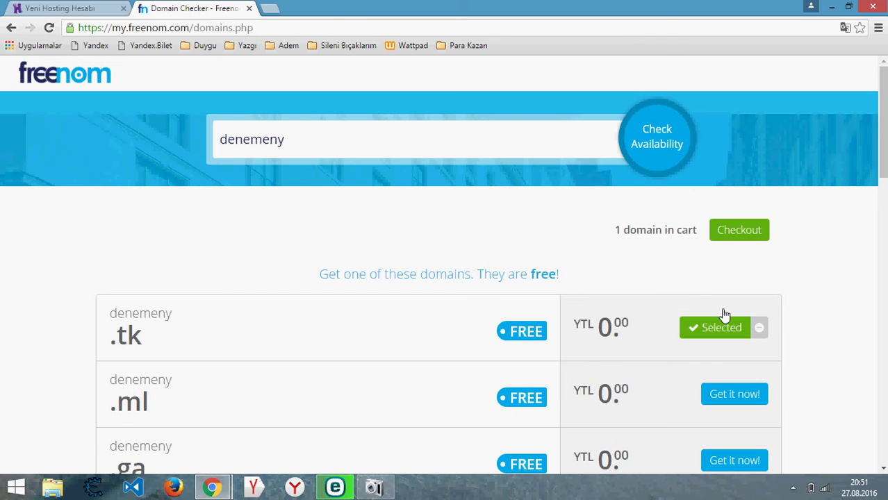
left_click(754, 238)
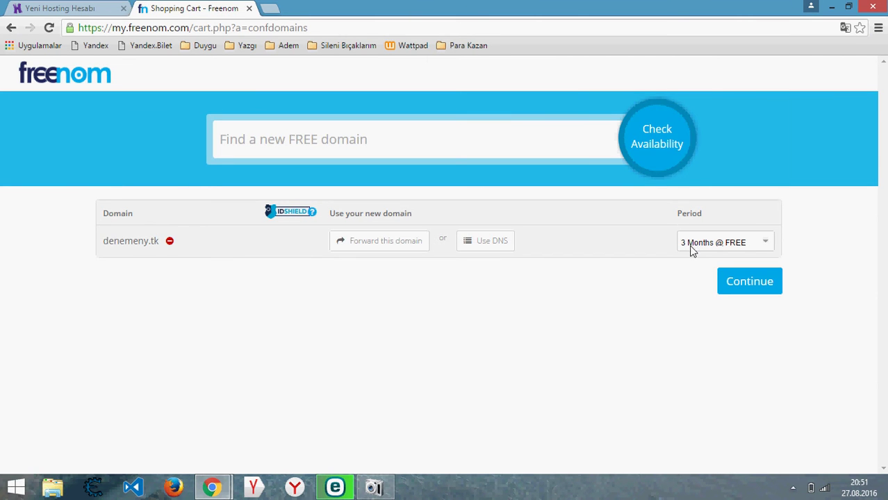
- Set a 12-month period with nameservers ns1.hostinger.web.tr and ns2.hostinger.web.tr, then continue
left_click(720, 250)
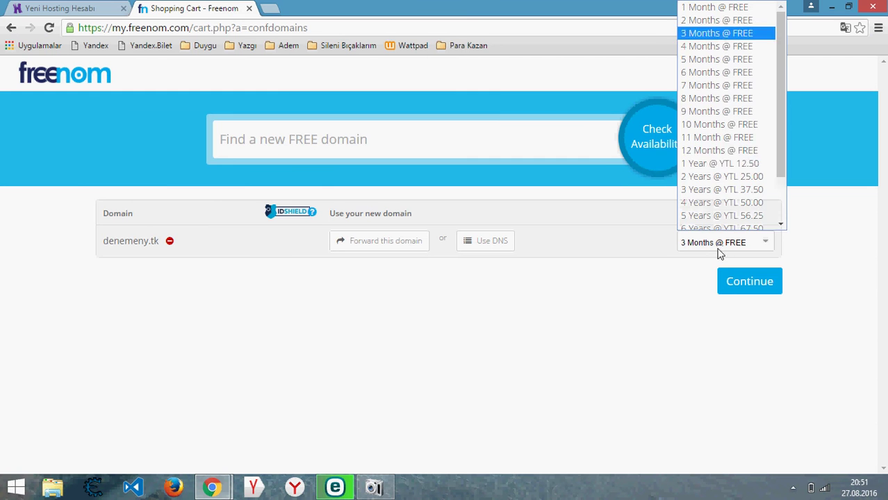
left_click(725, 152)
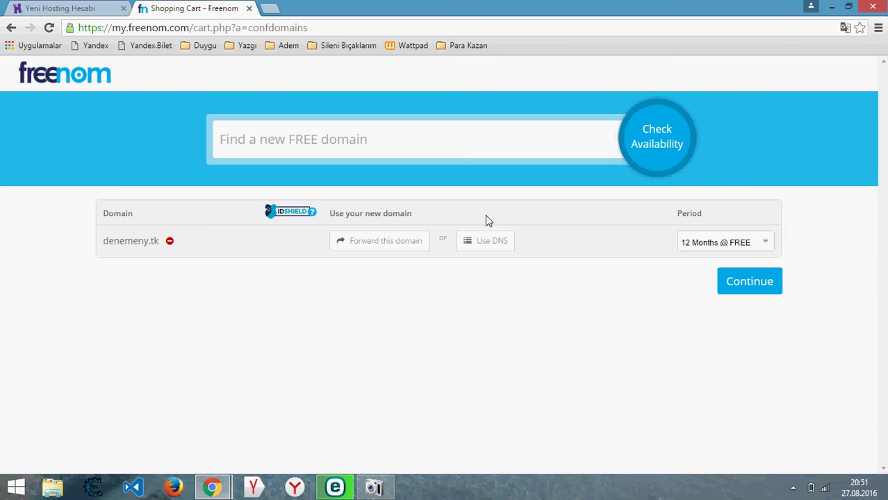
left_click(496, 243)
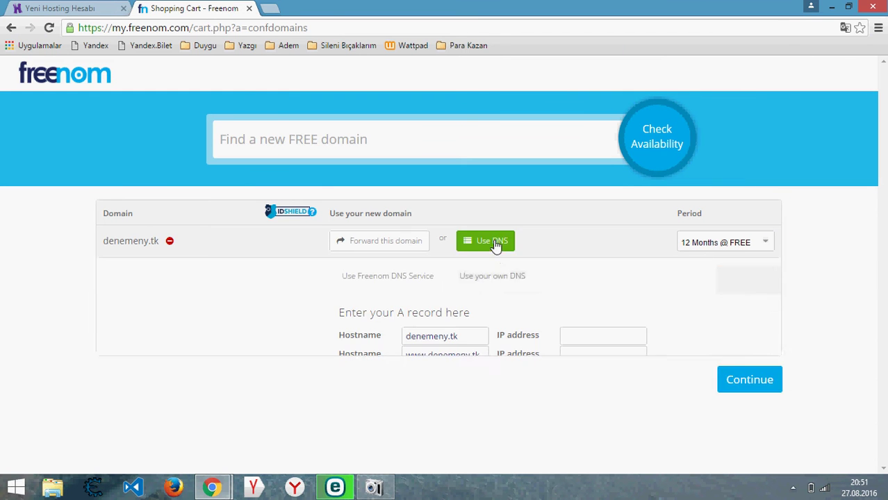
left_click(473, 281)
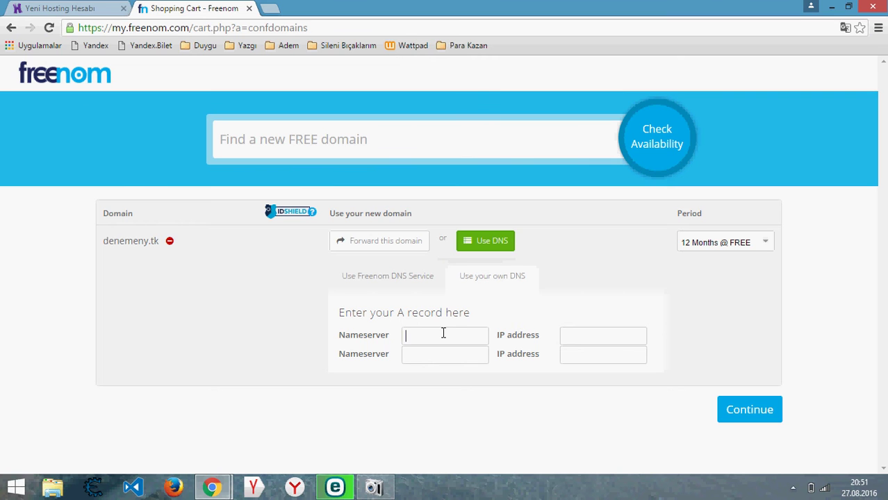
type("1.hostinger.web.tr")
left_click(444, 354)
type("ns2.hostinger.web.tr")
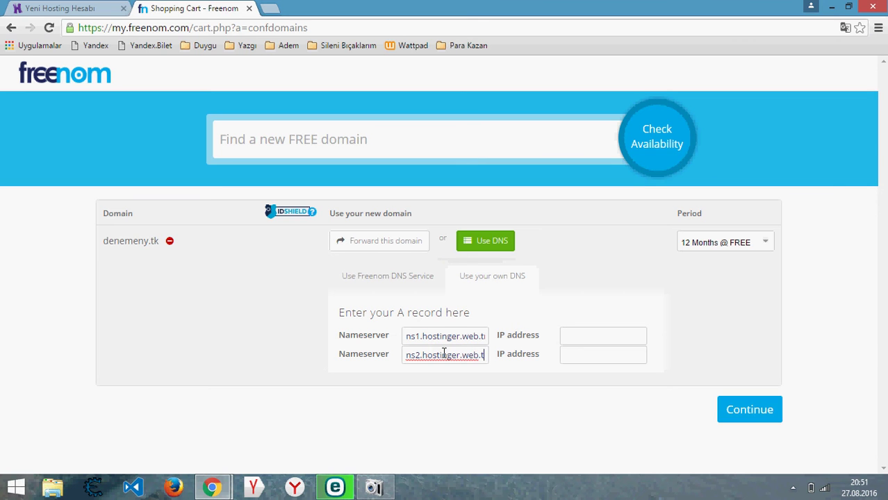
left_click(732, 409)
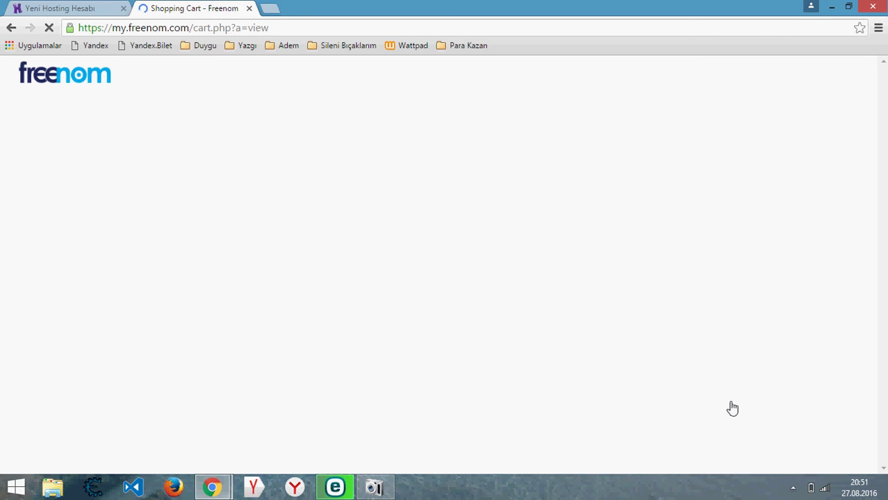
- Enter denemeny.tk as the Hostinger domain, set and confirm the account password, and continue
left_click(84, 7)
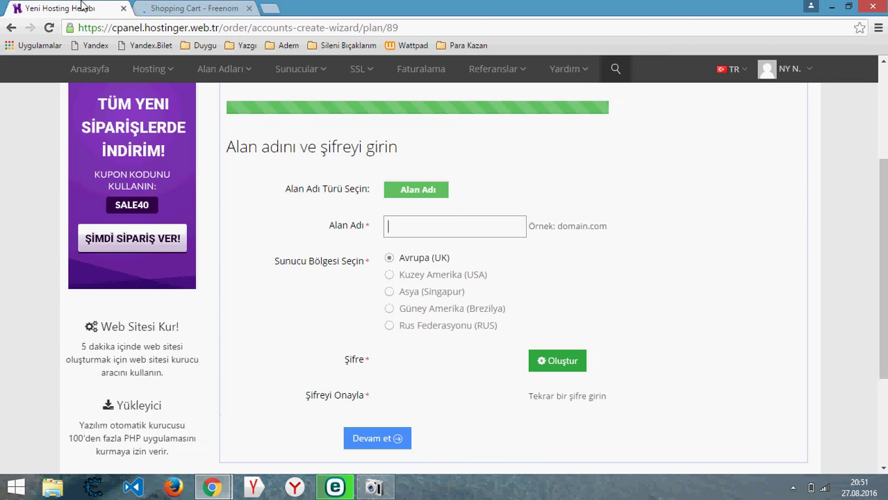
left_click(457, 220)
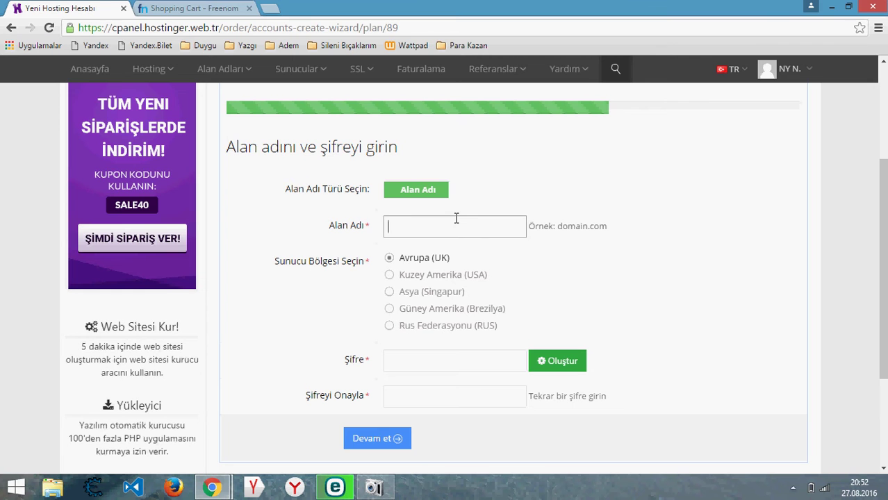
type("denemeny.tk")
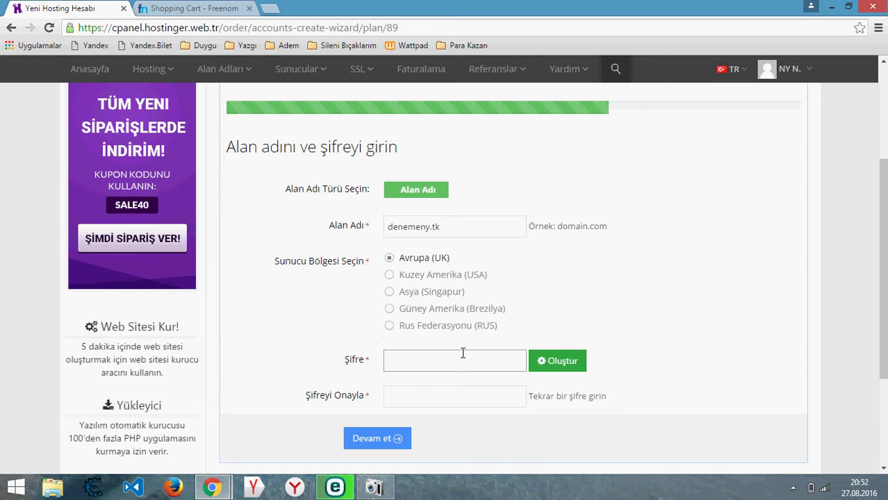
type("123456")
left_click(473, 390)
type("1234567")
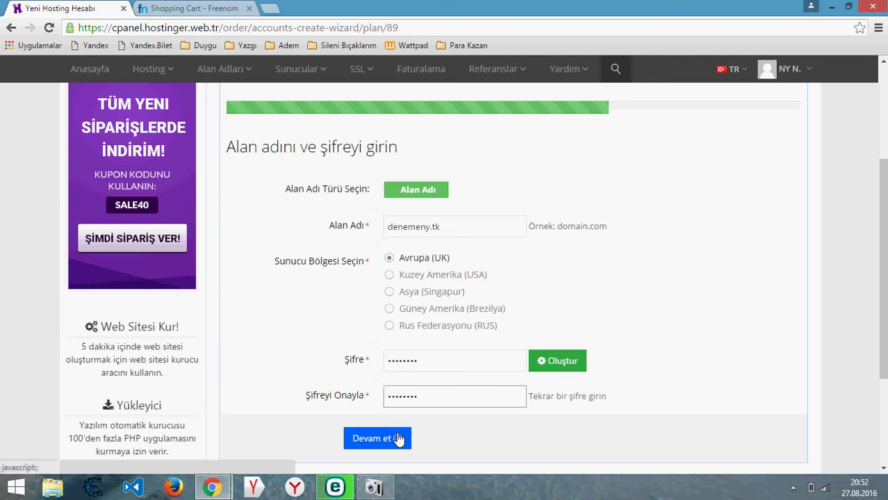
left_click(398, 436)
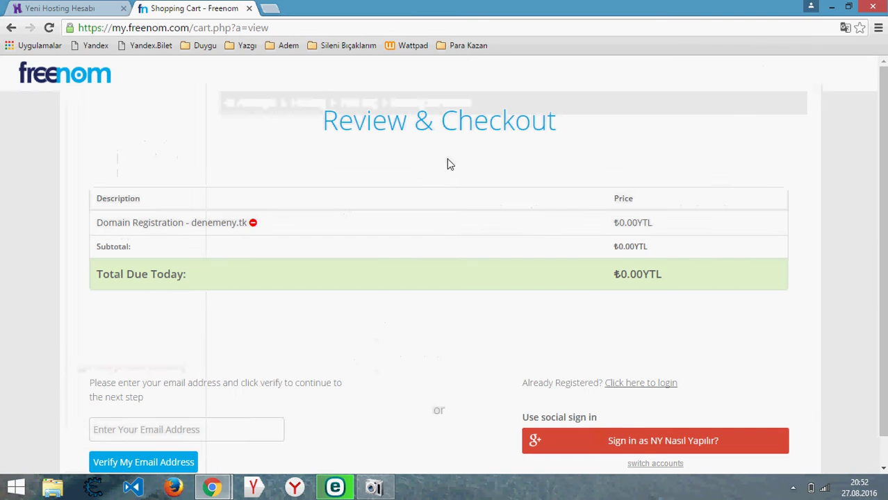
- Sign in with Google on Freenom's Review & Checkout page for denemeny.tk
left_click(642, 451)
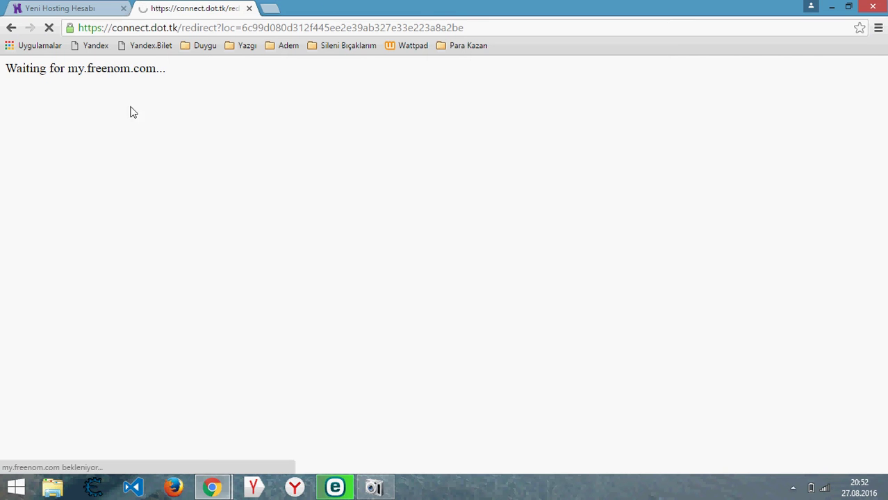
right_click(2, 6)
- Write the Hostinger order description 'Video çekmek için deneme hesabı açtım.'
left_click(42, 8)
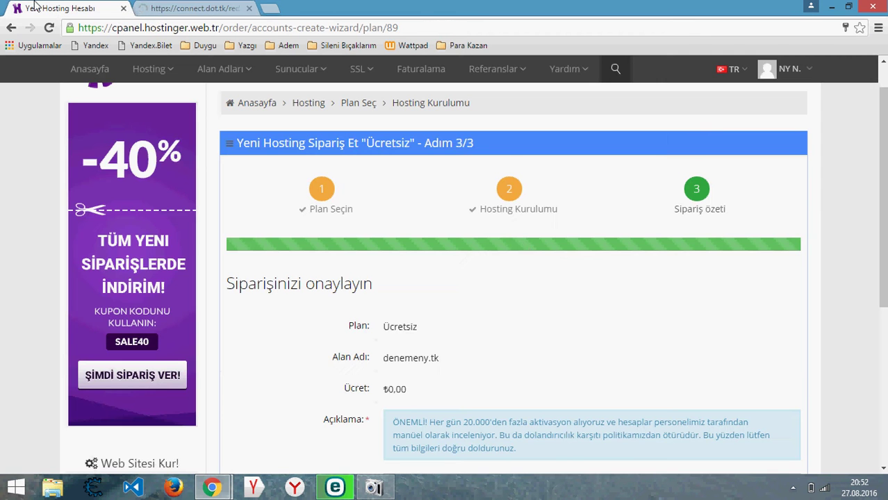
scroll(434, 240, "down", 3)
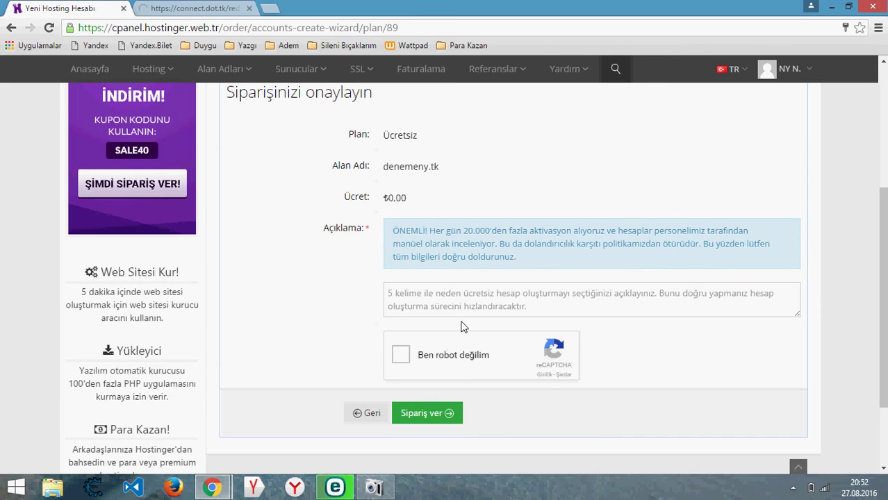
left_click(500, 308)
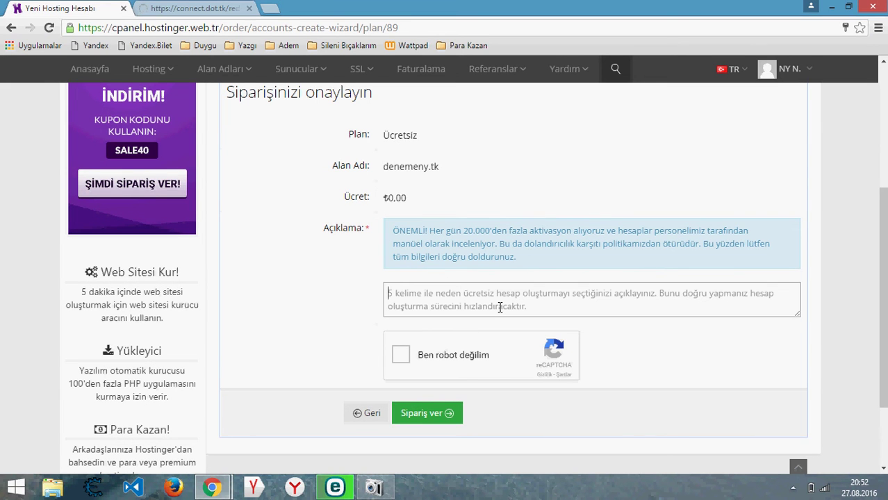
type("Video çekmek için denem")
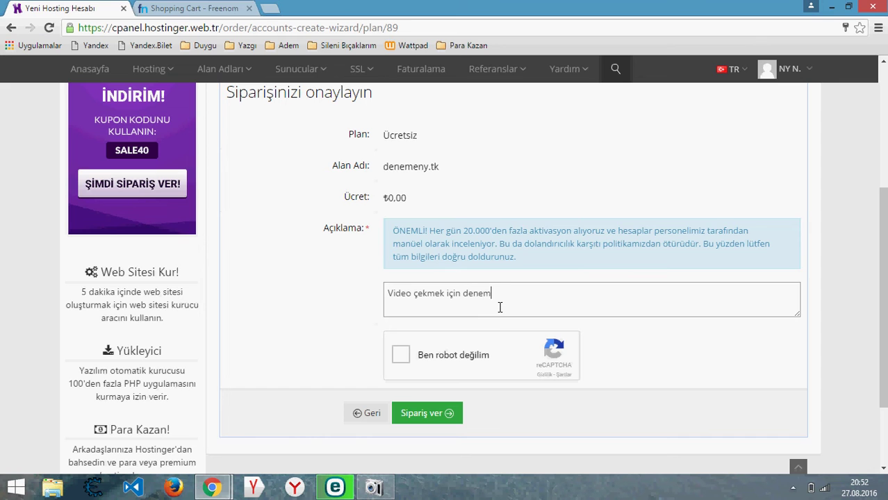
type("e hesabı çaçtım.")
- Pass the 'Ben robot değilim' palm-tree captcha and place the free hosting order
left_click(396, 356)
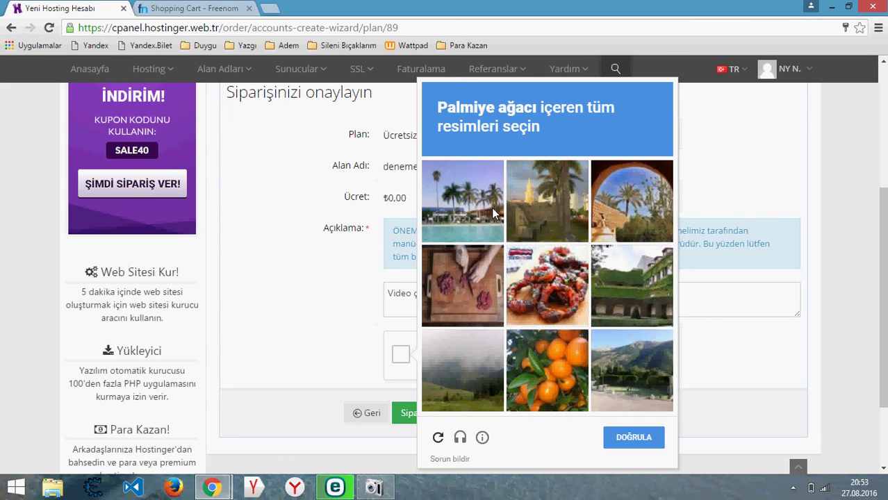
left_click(433, 189)
left_click(556, 208)
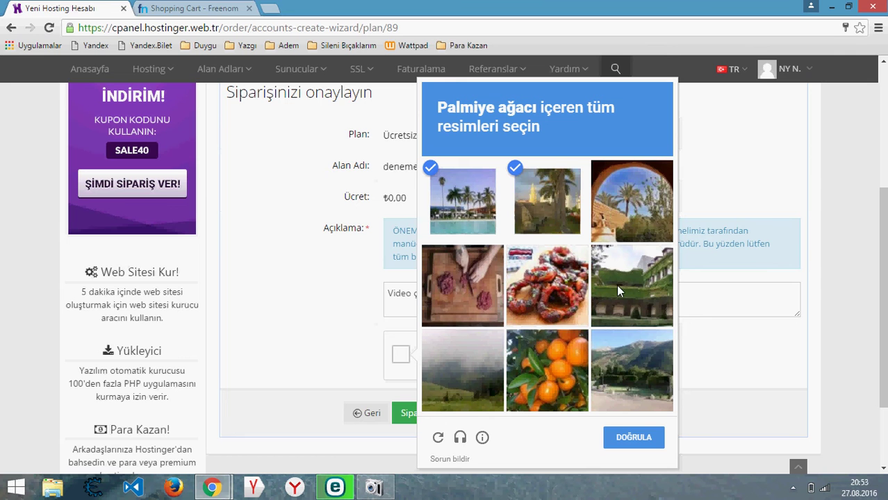
left_click(632, 230)
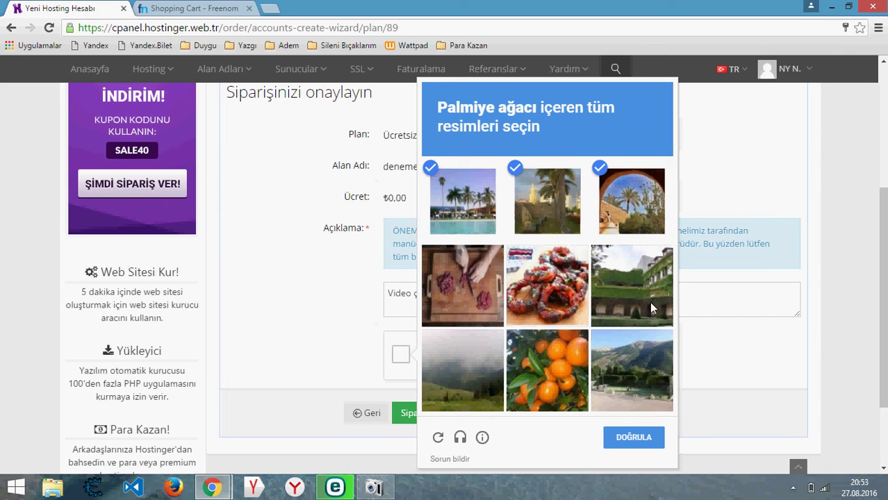
left_click(628, 443)
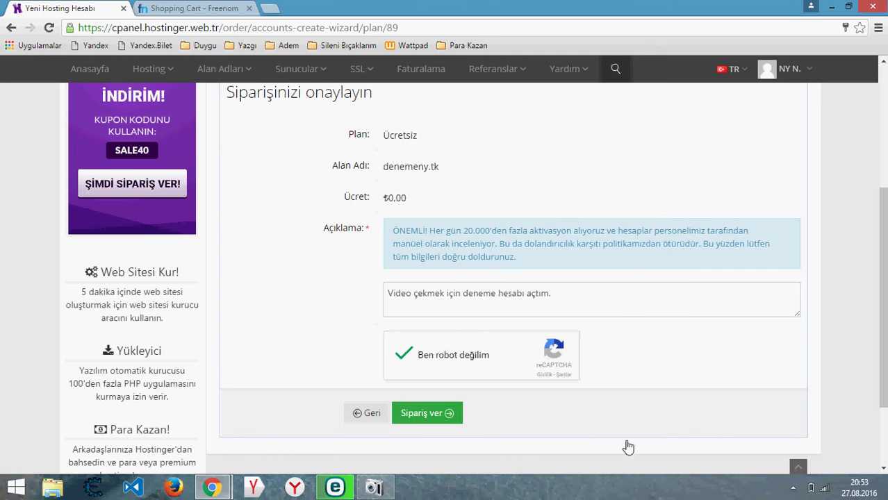
left_click(419, 419)
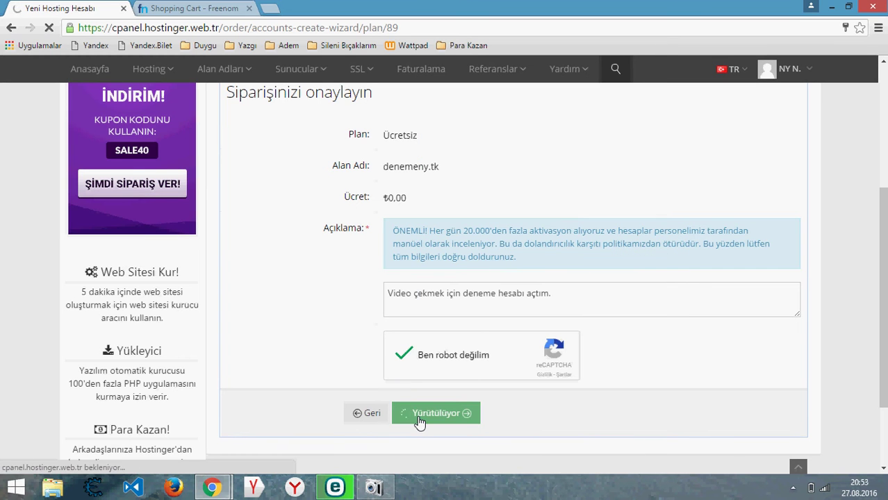
left_click(189, 9)
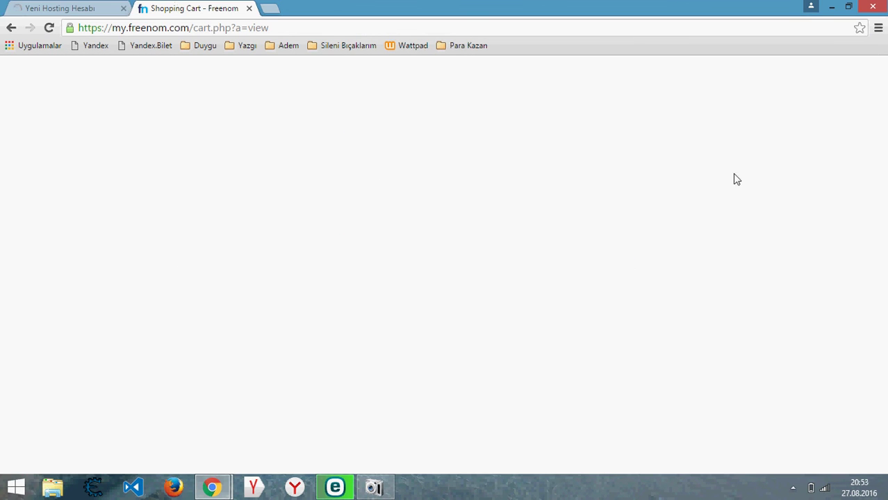
- Check the Hostinger order, then view Freenom's Review & Checkout page for denemeny.tk
left_click(46, 6)
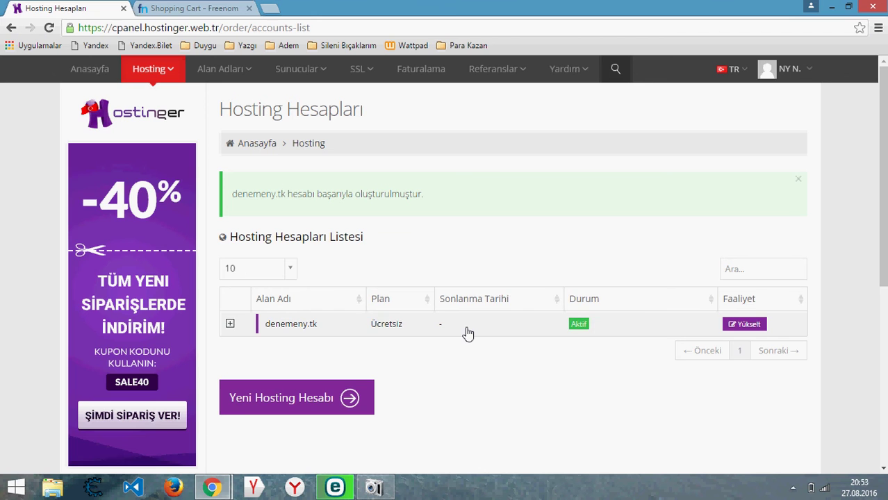
left_click(207, 7)
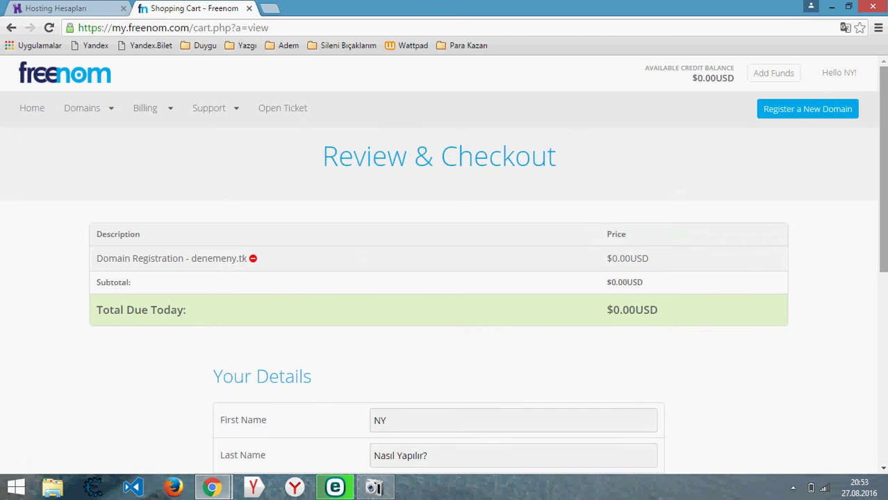
scroll(445, 277, "down", 4)
- Enter company name 'denemeuy' and fill address, zip and city from saved entries
left_click(414, 179)
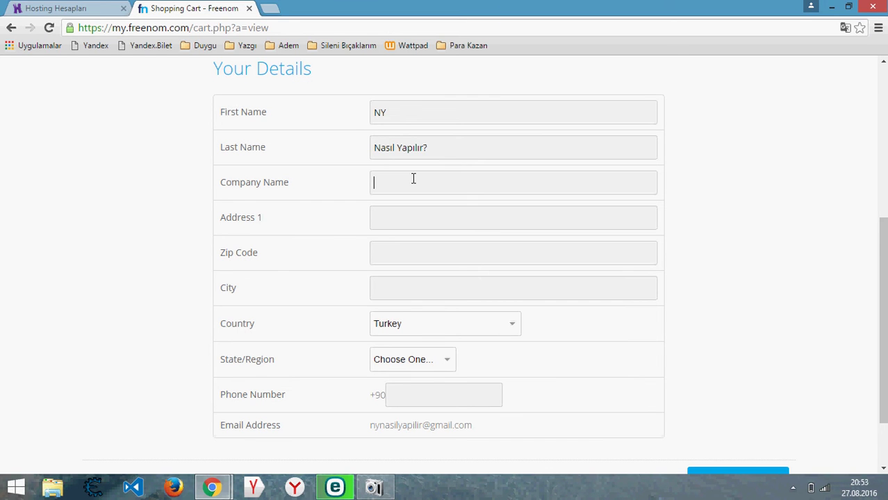
type("denemeu")
type("y")
left_click(412, 221)
left_click(413, 239)
left_click(417, 255)
left_click(413, 274)
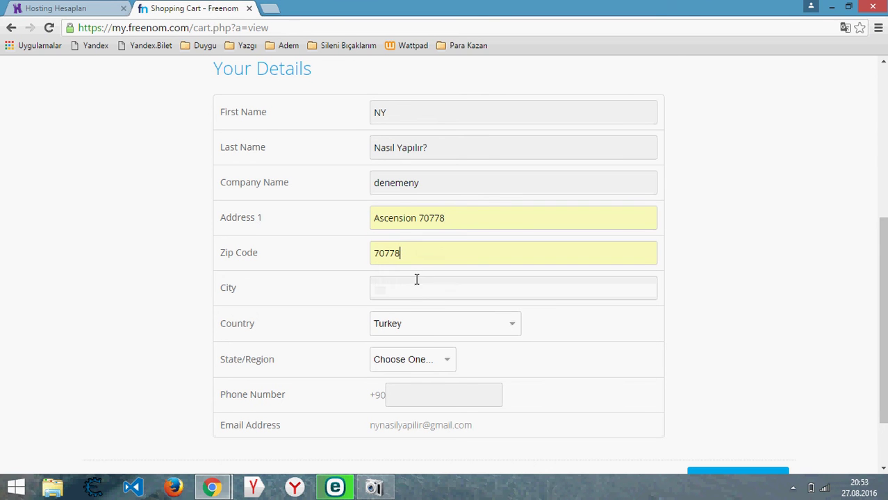
left_click(412, 287)
left_click(410, 309)
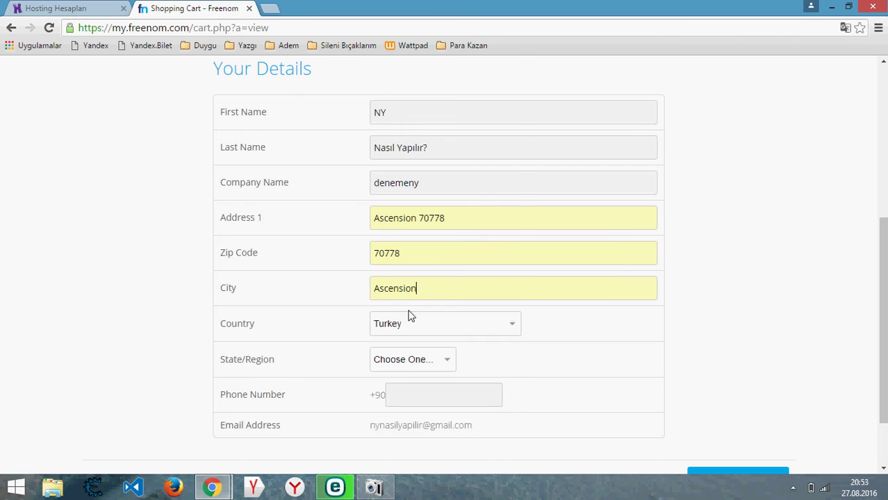
- Choose country St.Helena, region Ascension, and fill in the phone number
left_click(410, 324)
left_click_drag(515, 268, 515, 260)
left_click(444, 164)
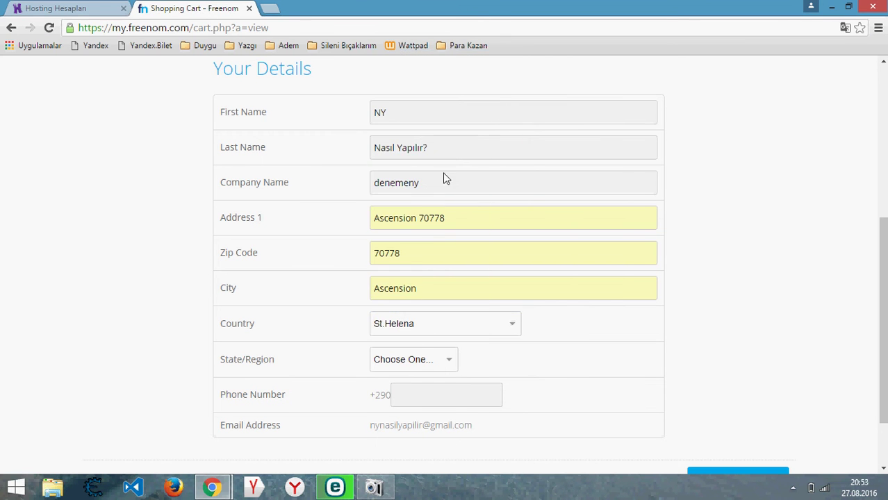
left_click(405, 365)
left_click(406, 391)
left_click(424, 397)
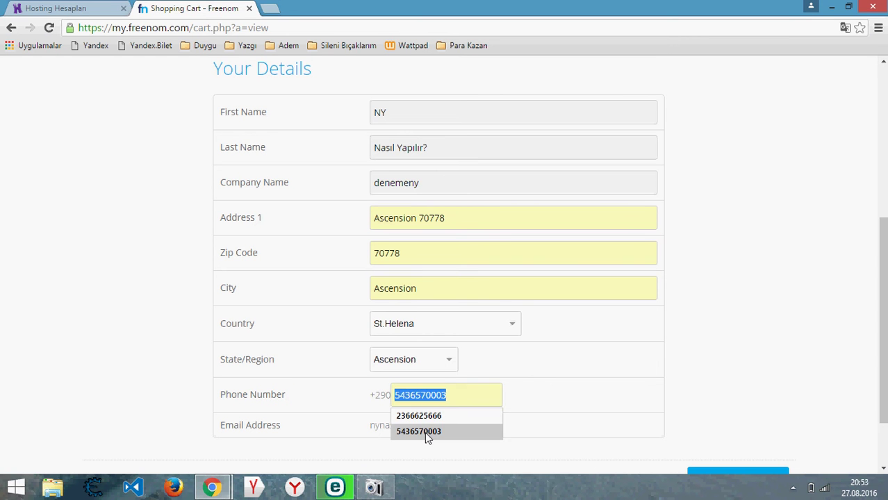
key("shift+Delete")
left_click(429, 419)
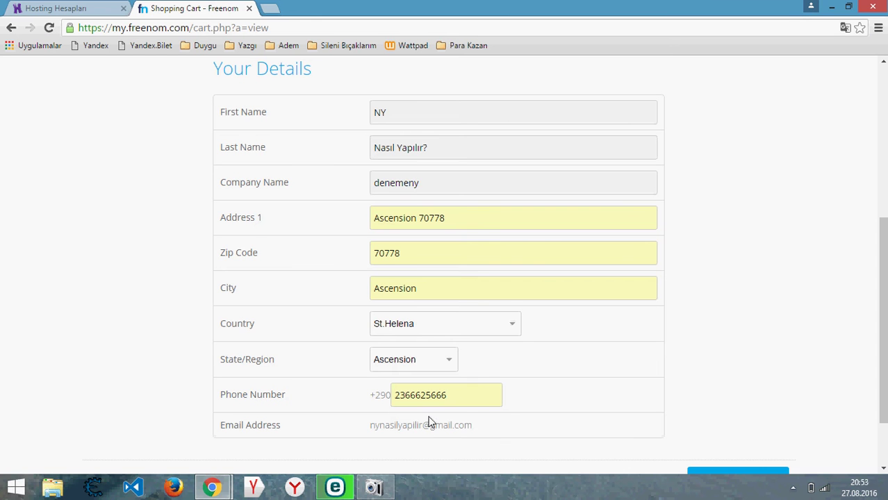
- Accept the terms, complete the free denemeny.tk order, and log out of Freenom
scroll(882, 320, "down", 3)
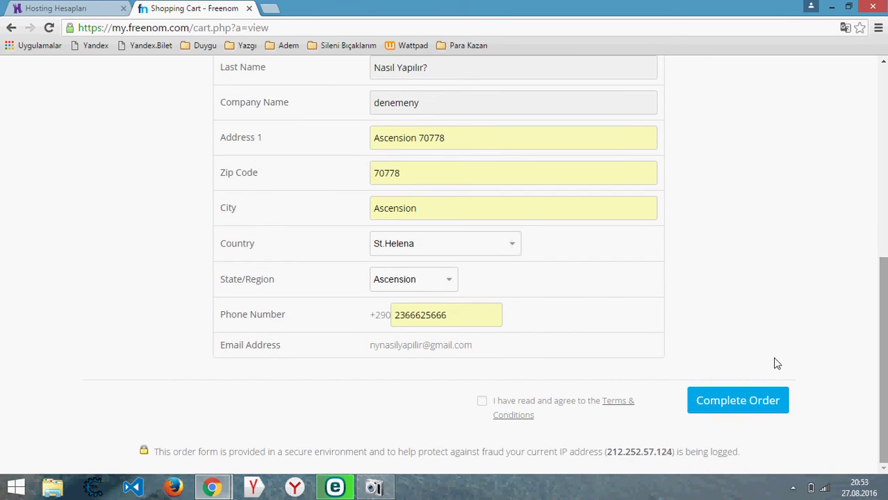
left_click_drag(452, 323, 389, 314)
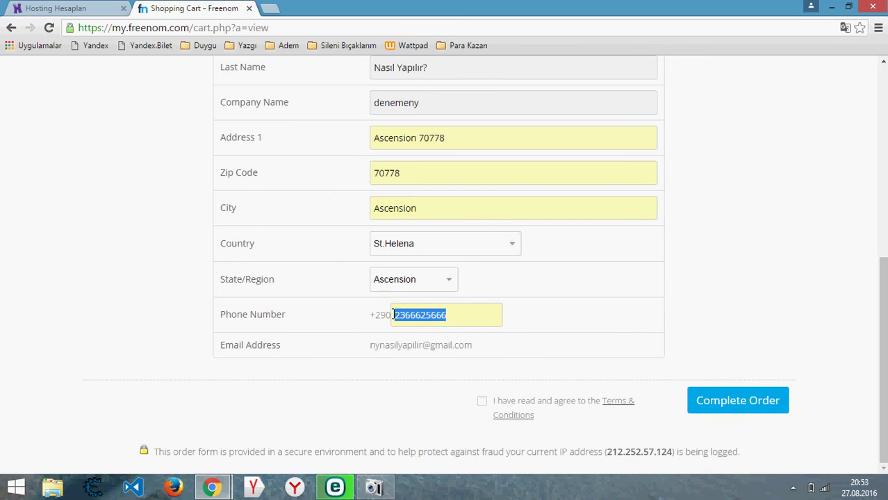
left_click(459, 316)
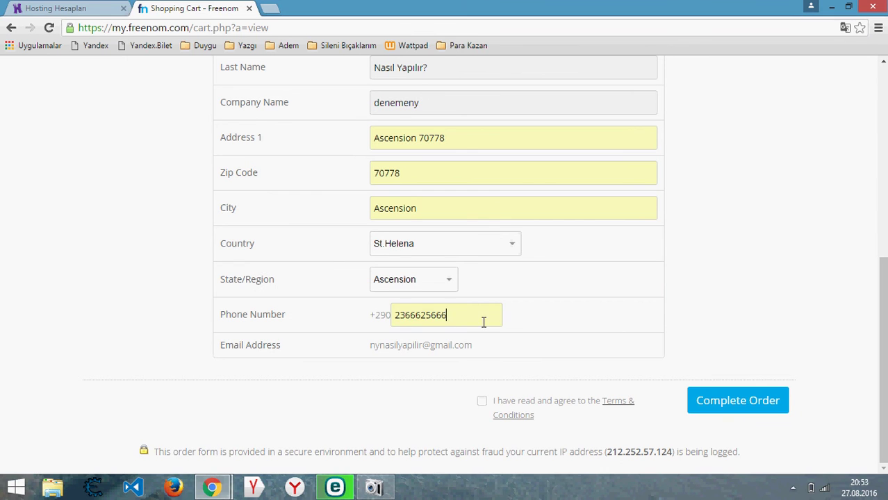
left_click(481, 405)
left_click(481, 403)
left_click(755, 403)
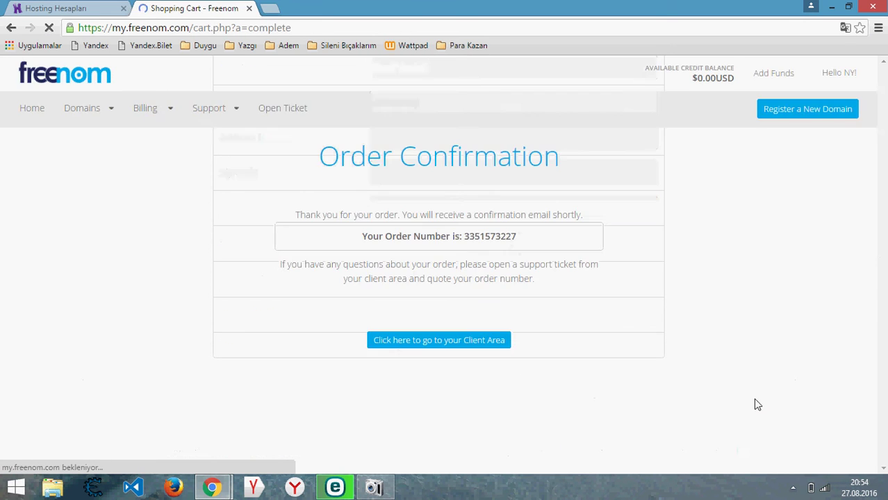
mouse_move(842, 72)
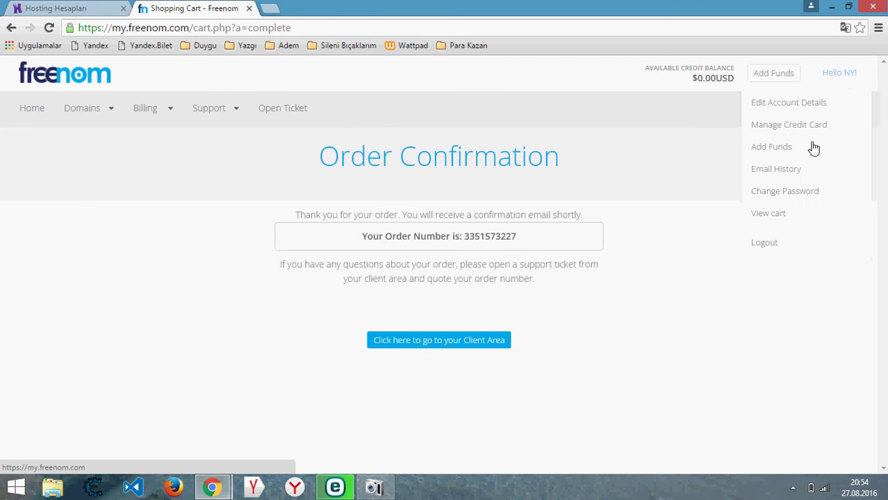
left_click(764, 243)
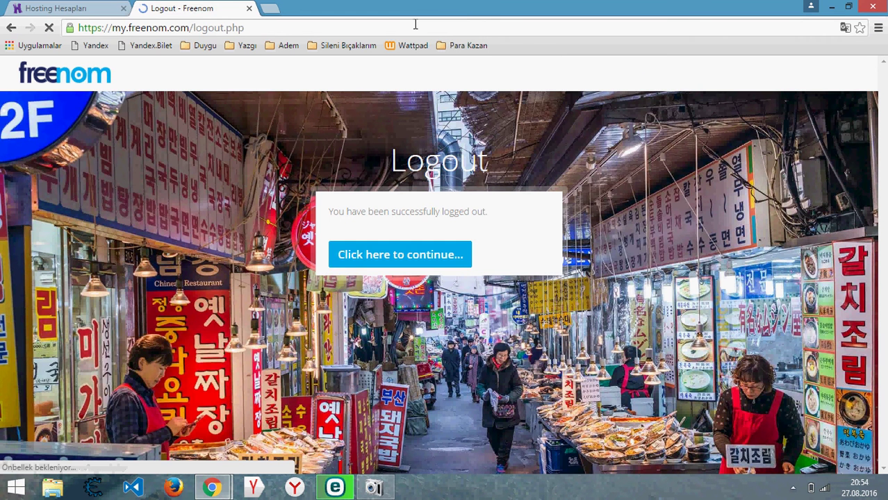
- Close the Freenom tab, open the denemeny.tk control panel via Yönet, and minimize Chrome
left_click(248, 9)
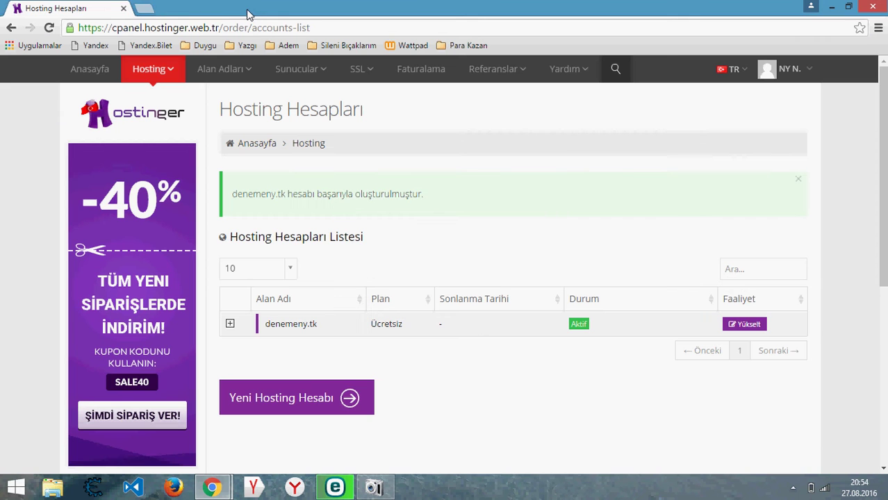
left_click(280, 324)
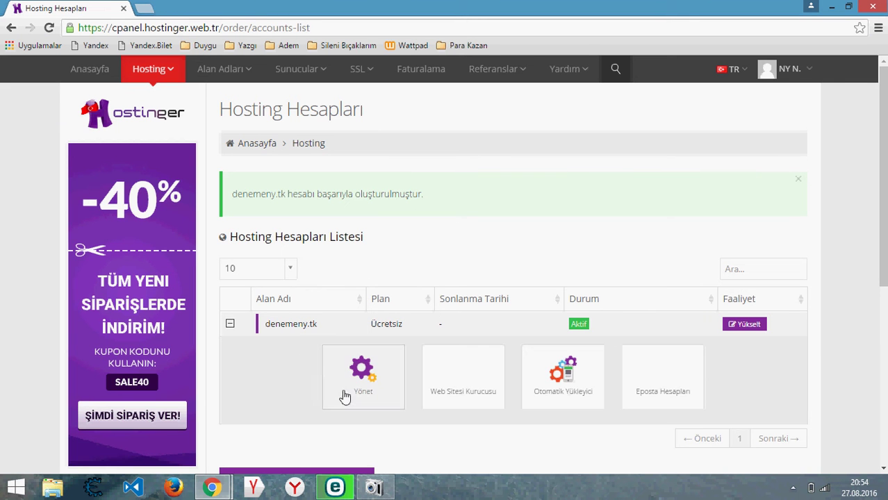
left_click(382, 387)
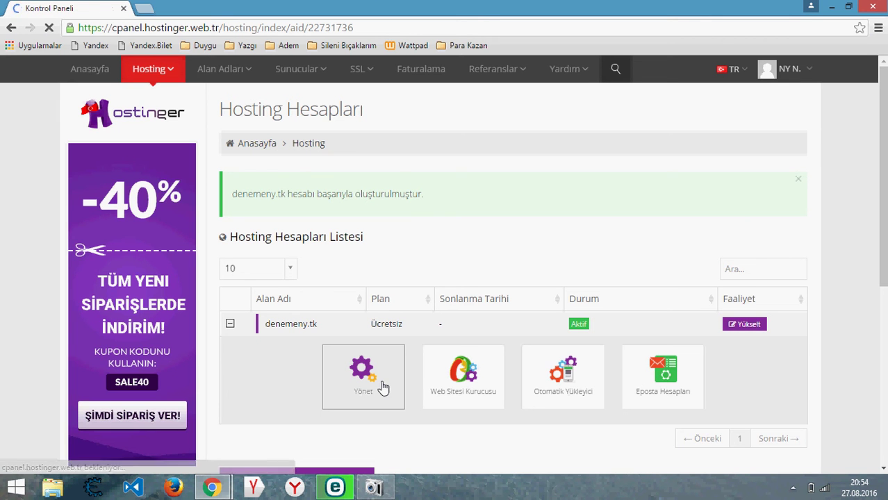
scroll(595, 373, "down", 4)
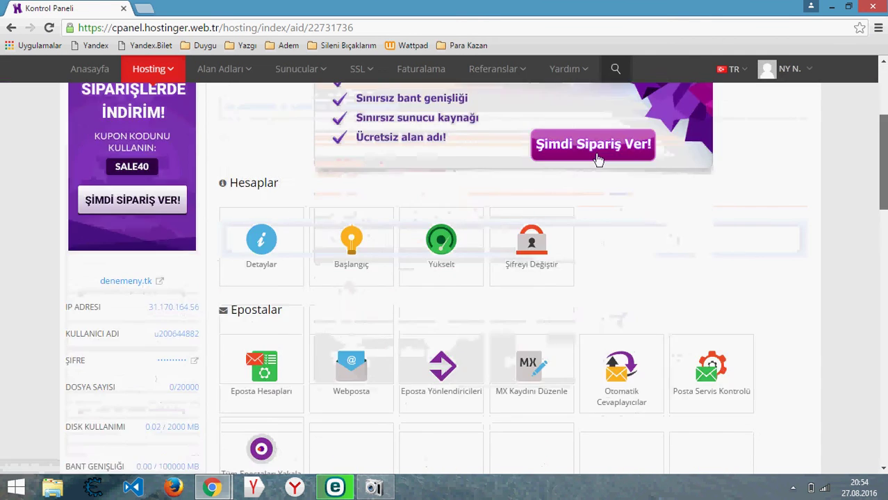
left_click(835, 8)
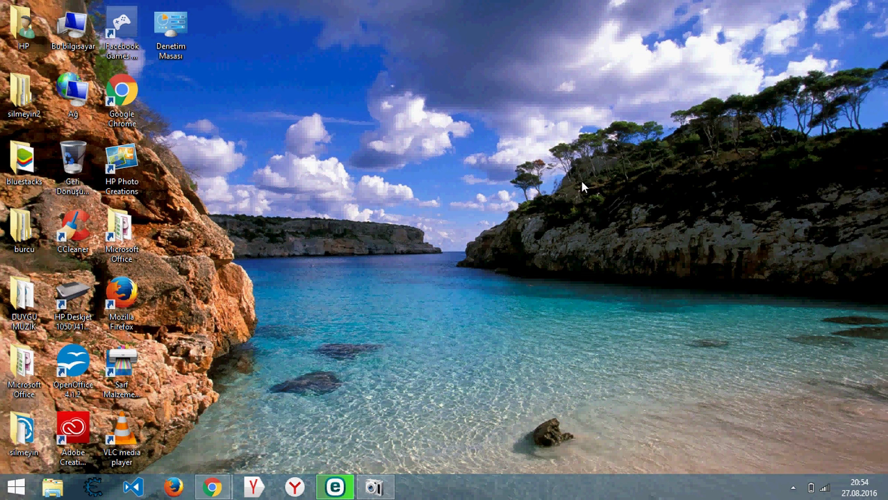
- Search Windows for 'filezilla' and launch filezilla.exe
mouse_move(886, 497)
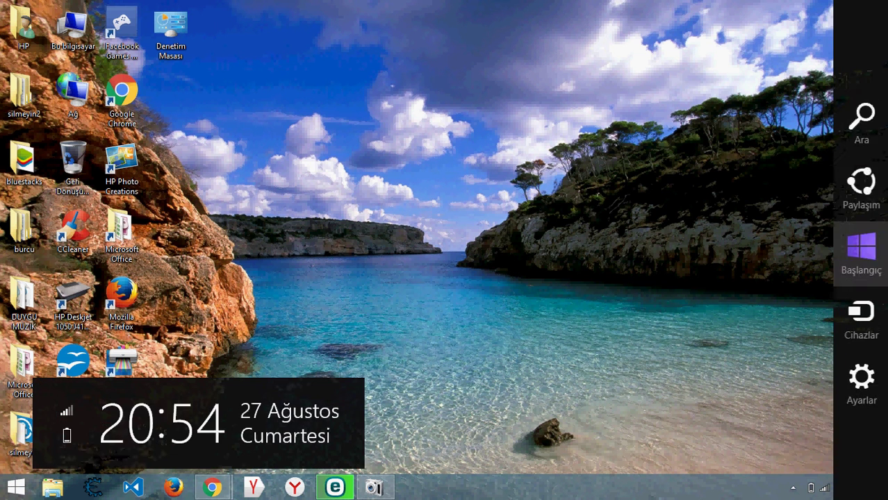
left_click(881, 132)
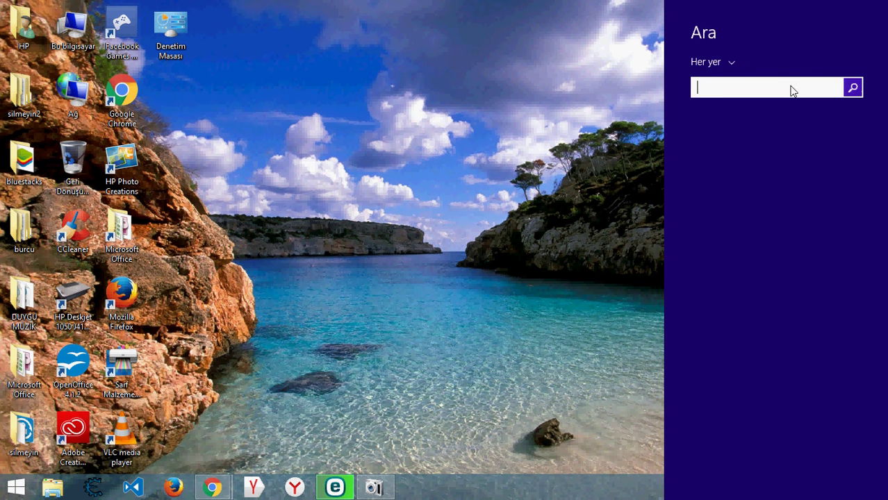
type("filezilla.exe")
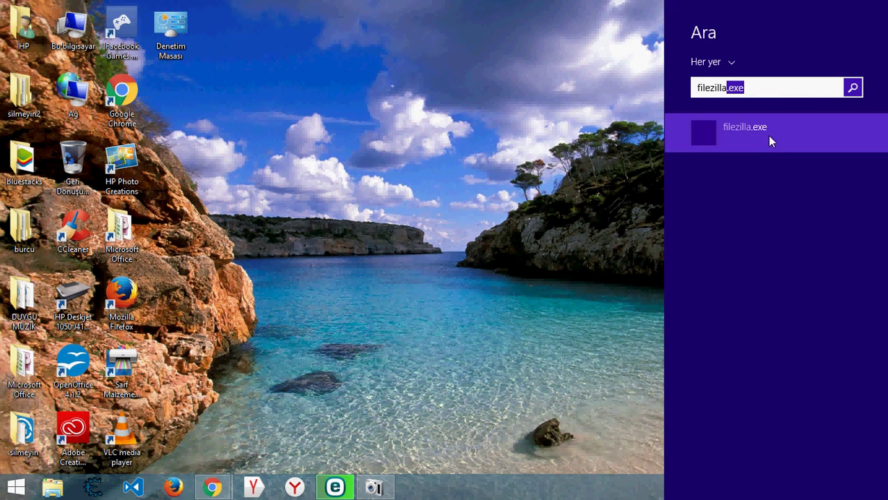
left_click(769, 137)
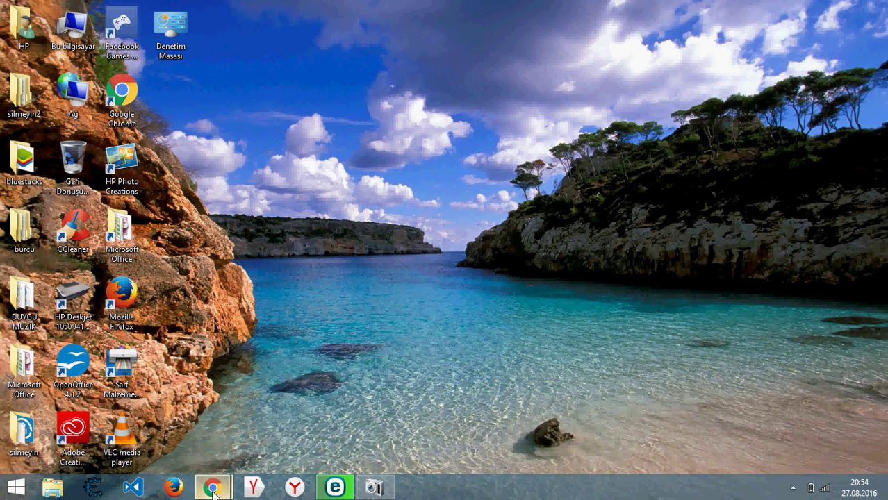
- Select the KULLANICI ADI value in the denemeny.tk control panel and copy it with Kopyala
mouse_move(212, 488)
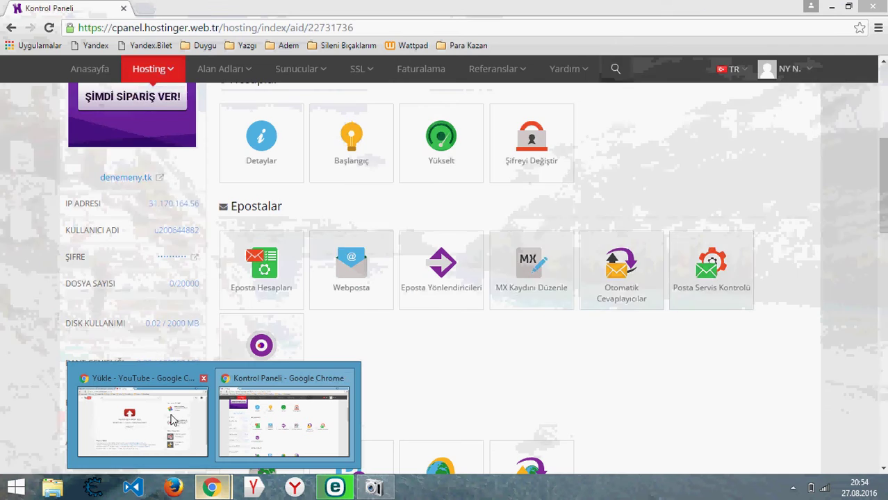
left_click(172, 420)
mouse_move(212, 488)
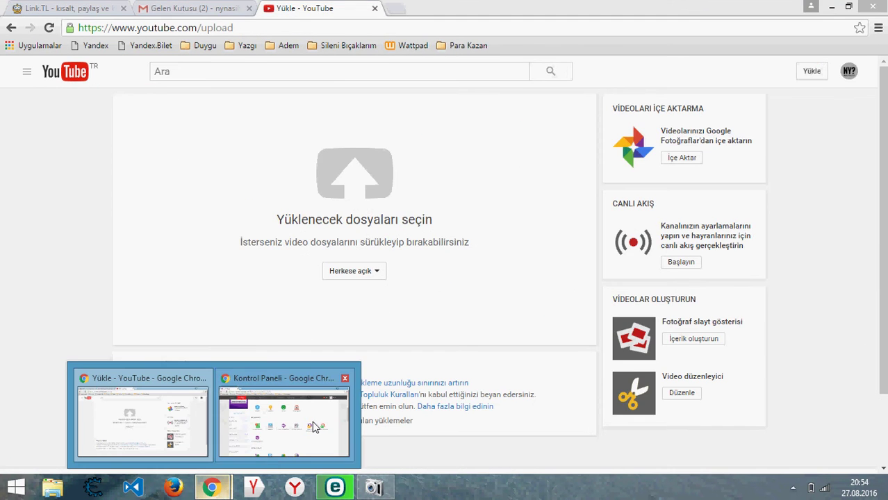
left_click(314, 427)
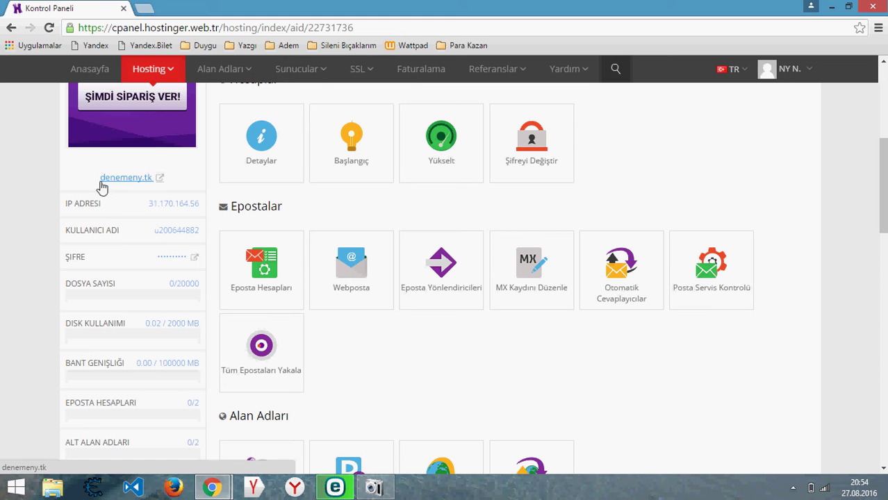
left_click_drag(98, 177, 162, 180)
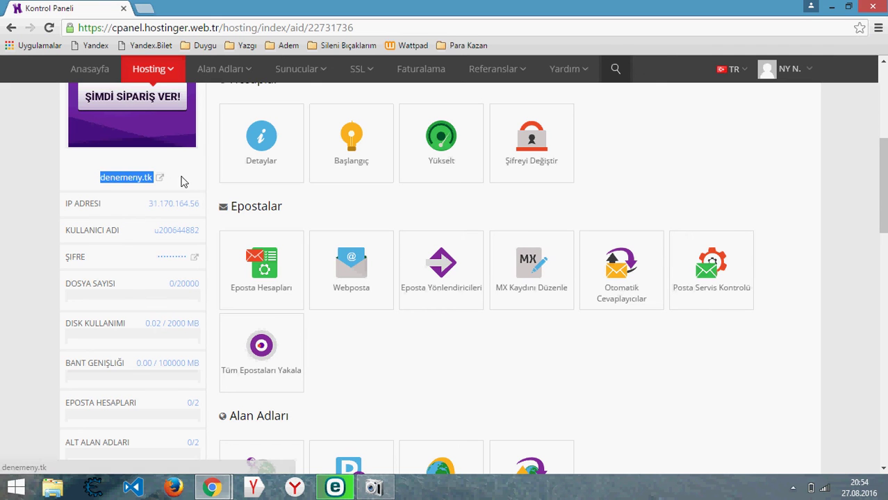
left_click(182, 181)
left_click_drag(159, 237, 203, 234)
double_click(199, 231)
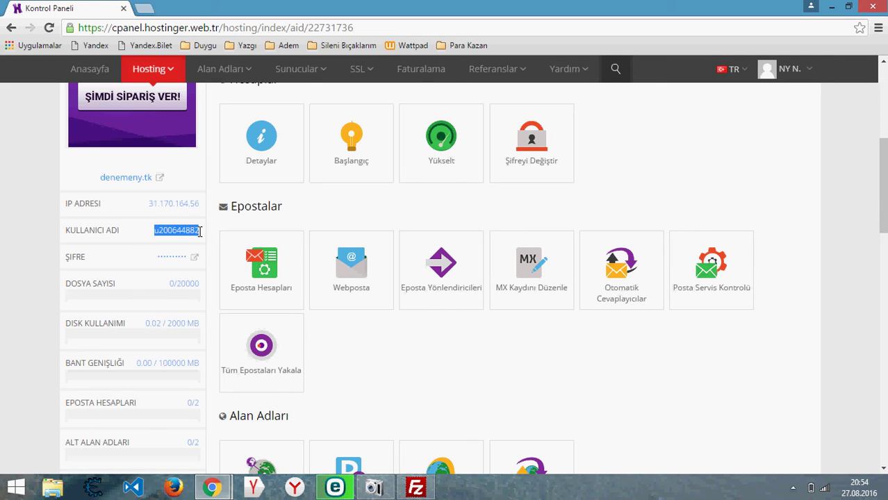
right_click(184, 230)
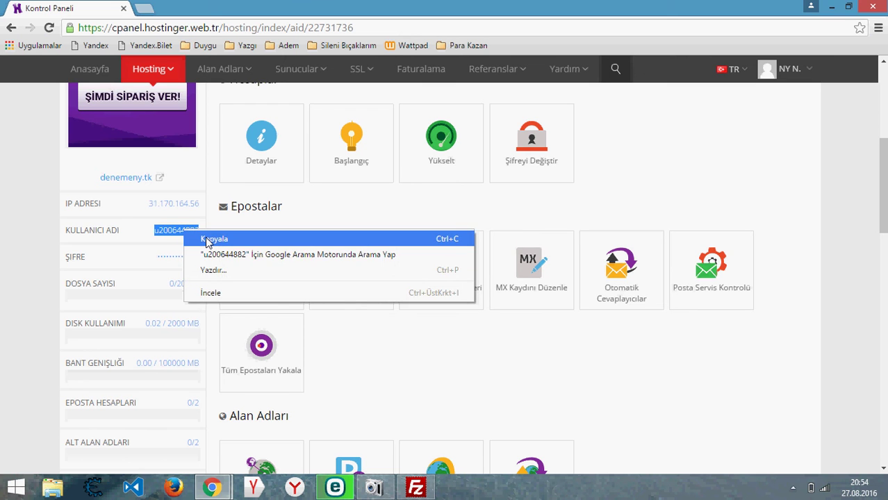
left_click(207, 240)
- Check FileZilla, then return to the control panel and scroll down toward Dosyalar
left_click(415, 479)
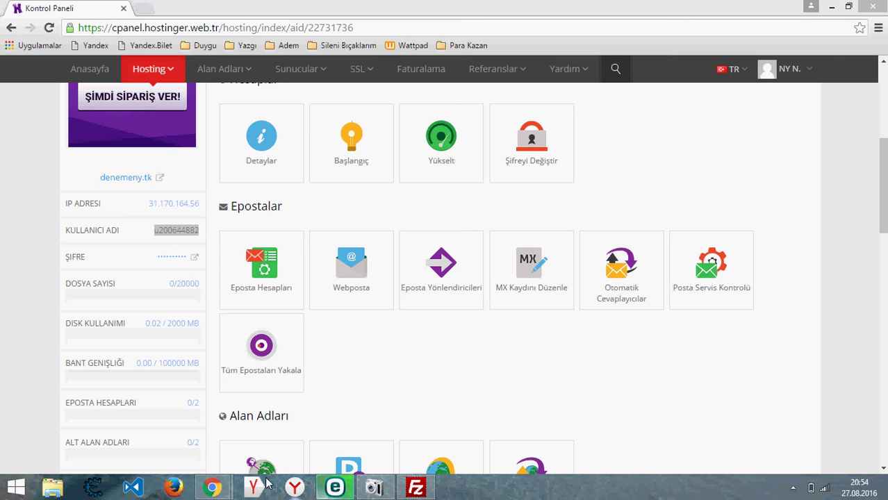
mouse_move(213, 488)
left_click(283, 420)
scroll(284, 420, "down", 12)
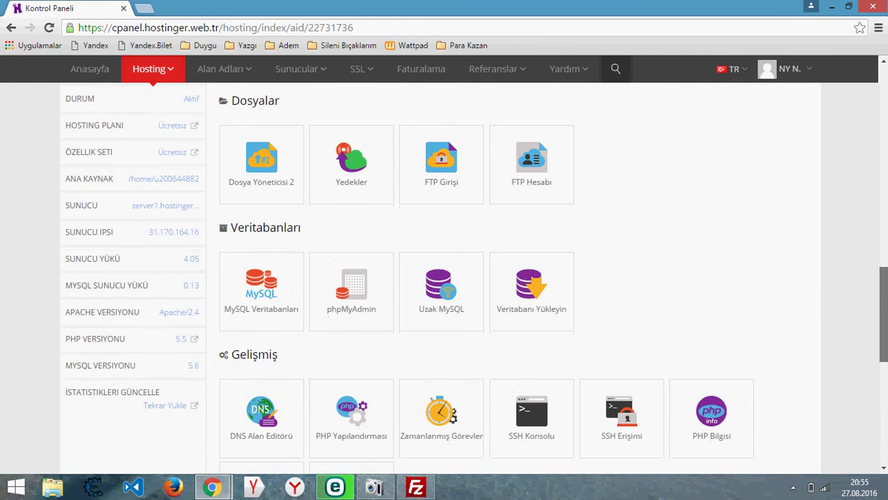
- On MySQL Veritabanları, enter admin as database and user name, plus a password twice
left_click(290, 279)
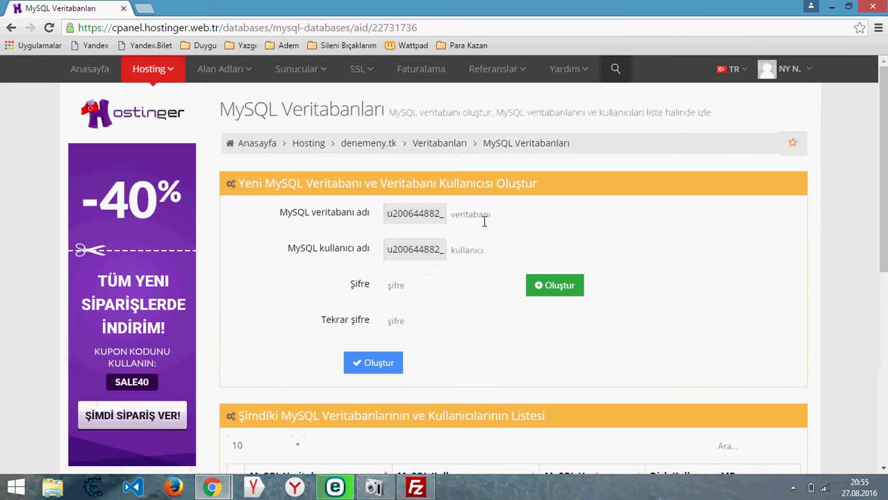
left_click(484, 221)
type("a")
left_click(467, 233)
left_click(473, 251)
left_click(476, 267)
left_click(476, 277)
type("a")
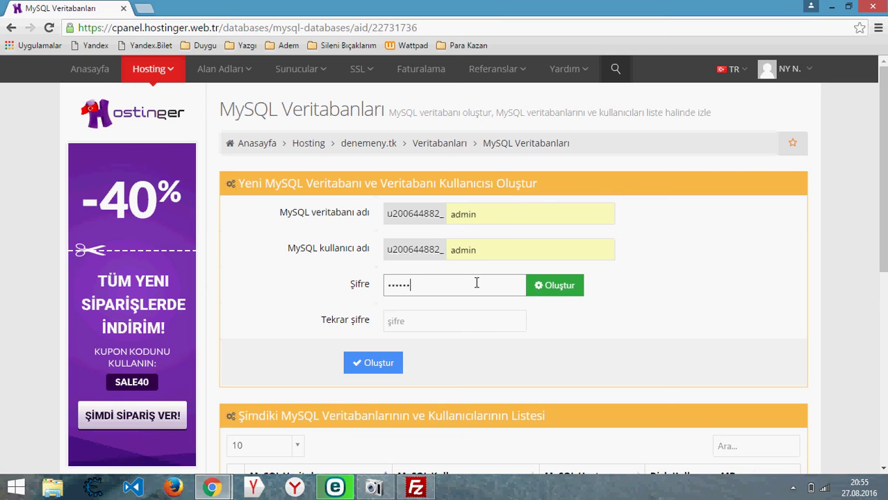
left_click(477, 318)
type("admin1")
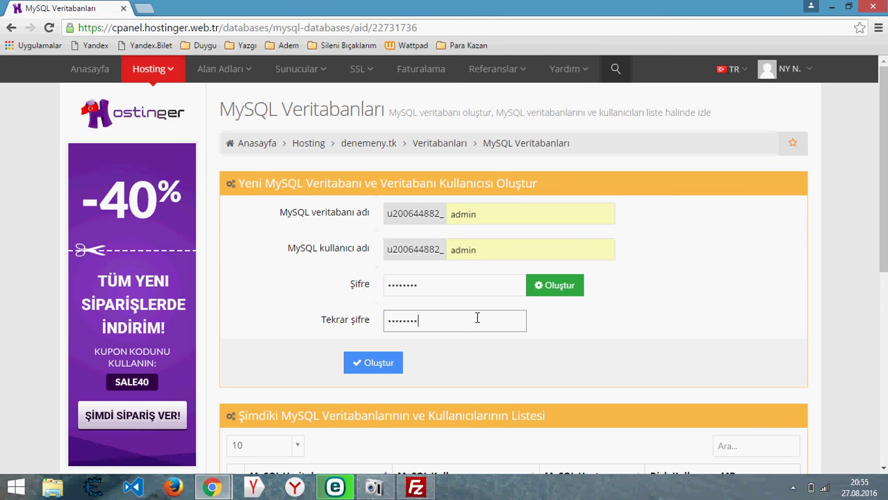
- Create the admin database and user with Oluştur and review the current databases list
left_click(392, 365)
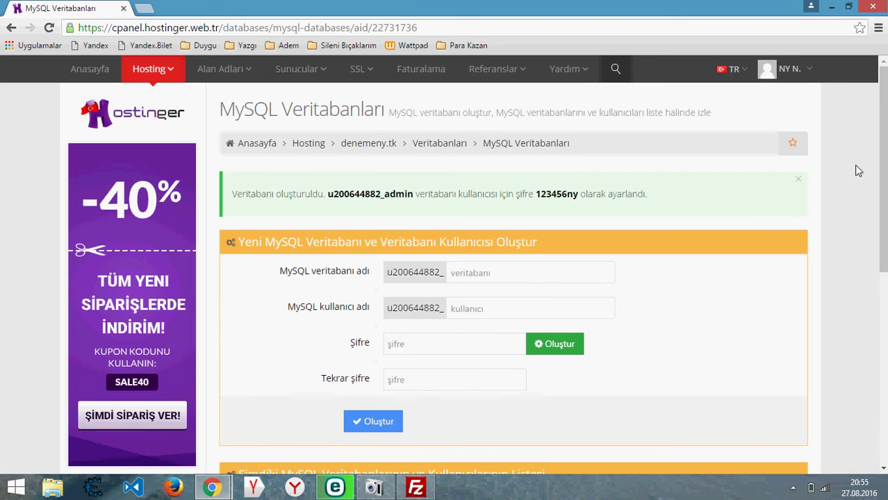
scroll(795, 333, "down", 4)
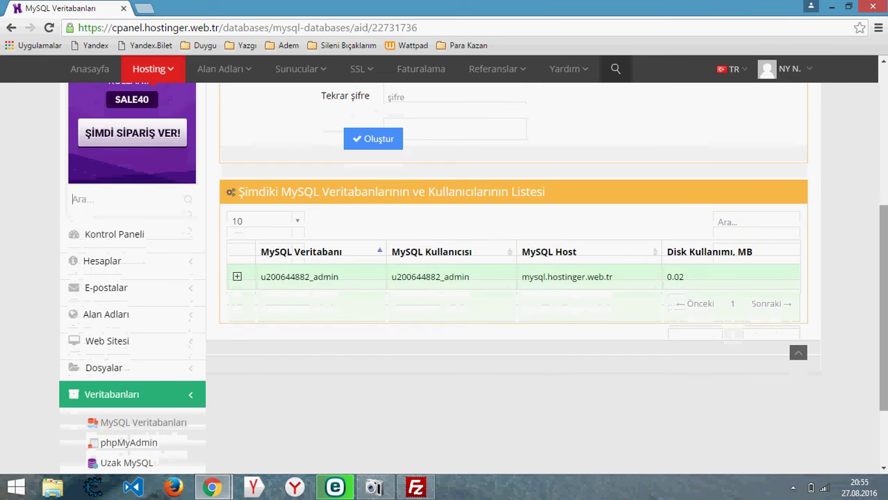
scroll(795, 333, "down", 2)
left_click(799, 246)
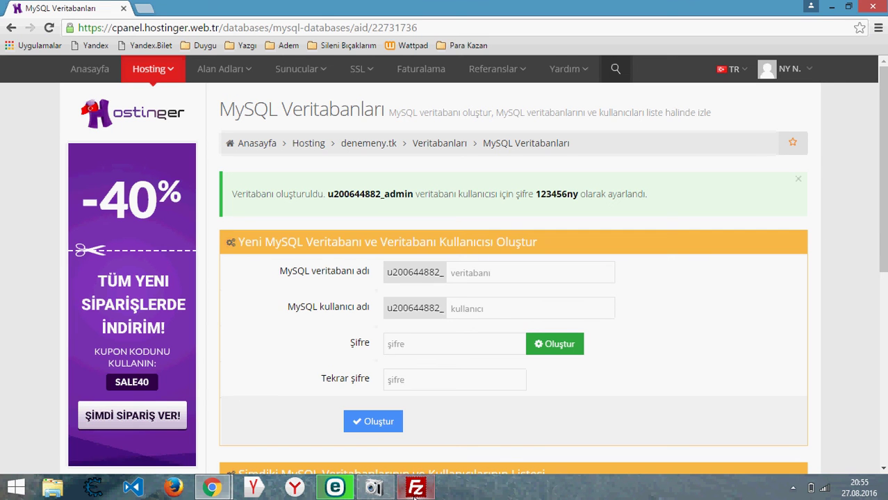
mouse_move(415, 492)
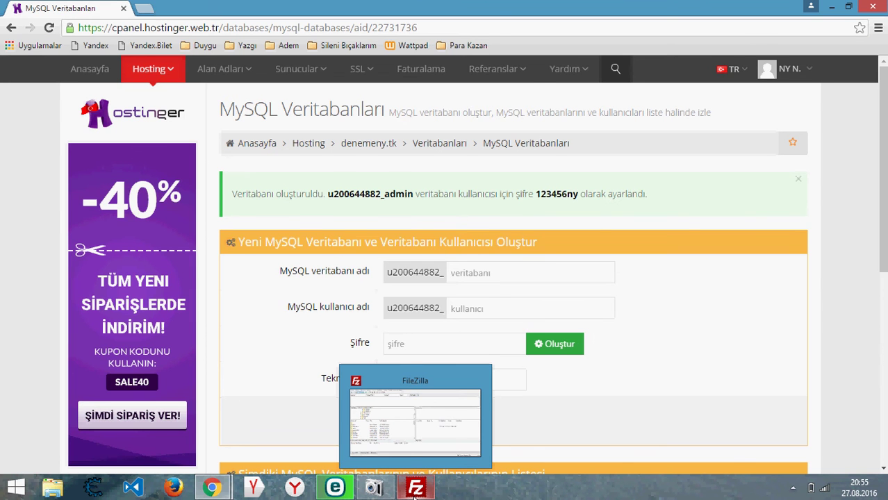
- Dismiss FileZilla's update notice and quick-connect to host denemeny.tk with the pasted username and FTP password
left_click(415, 490)
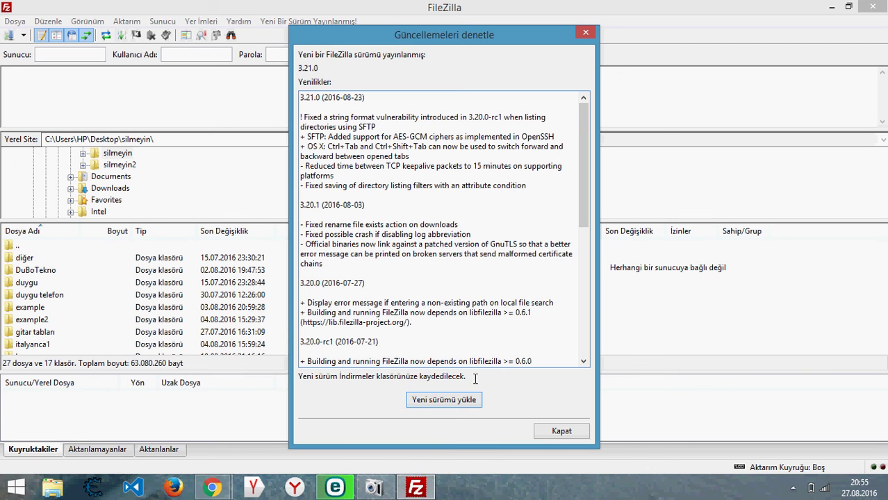
left_click(560, 431)
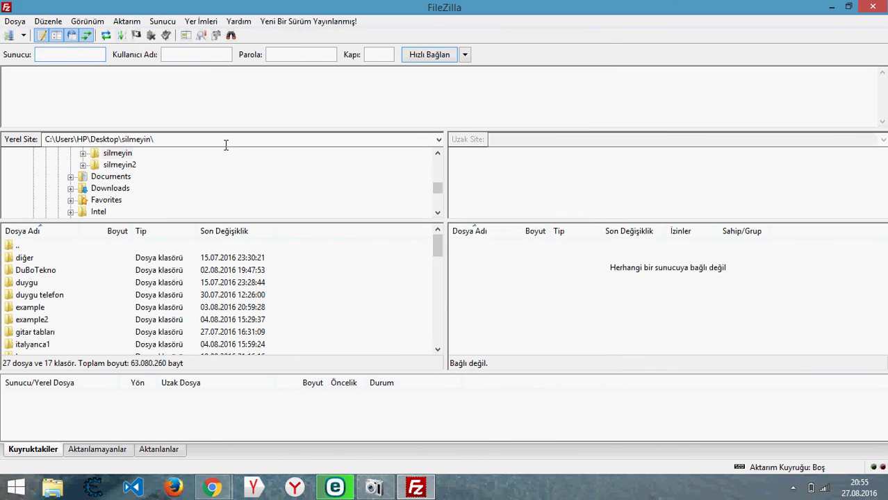
type("denemeny.tk")
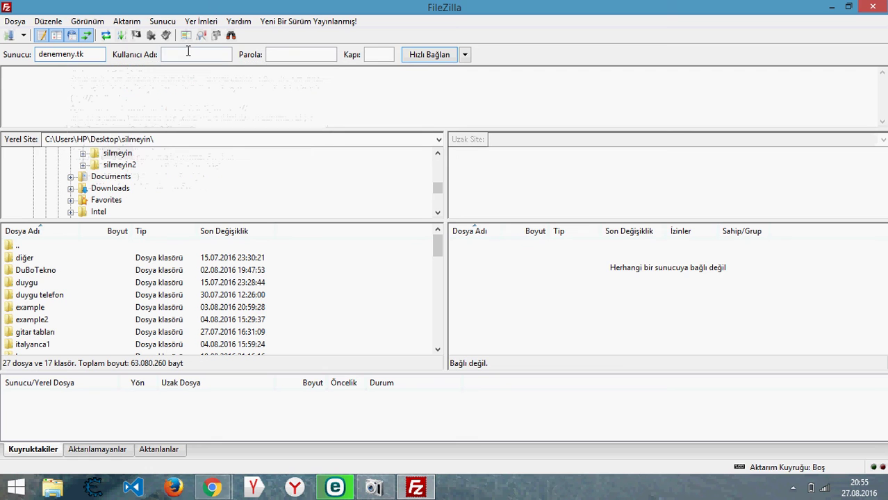
left_click(187, 54)
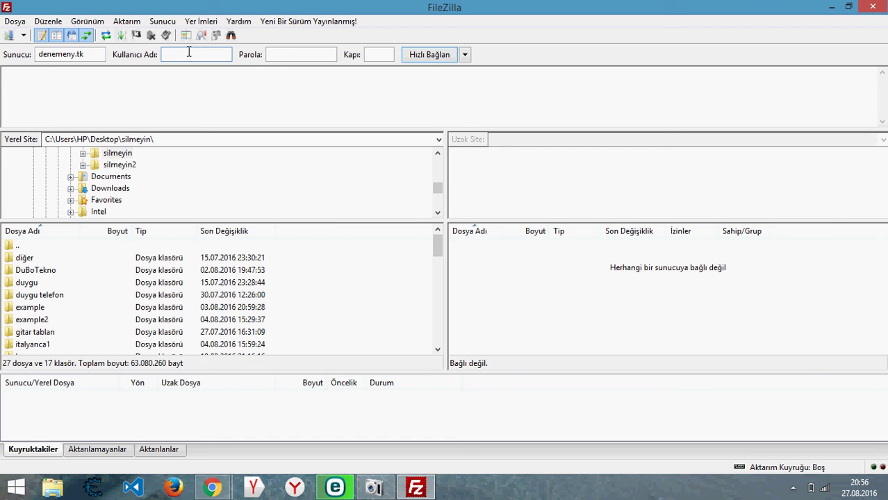
key("ctrl+v")
left_click(273, 58)
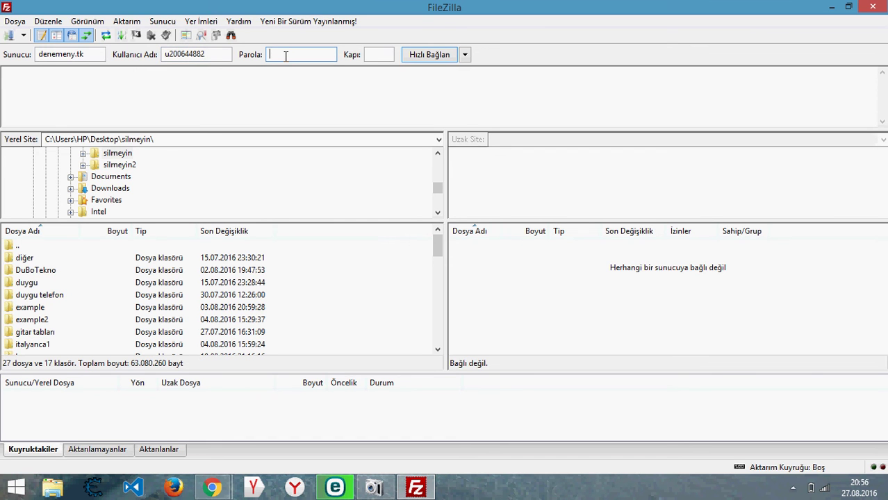
type("•••••")
left_click(376, 54)
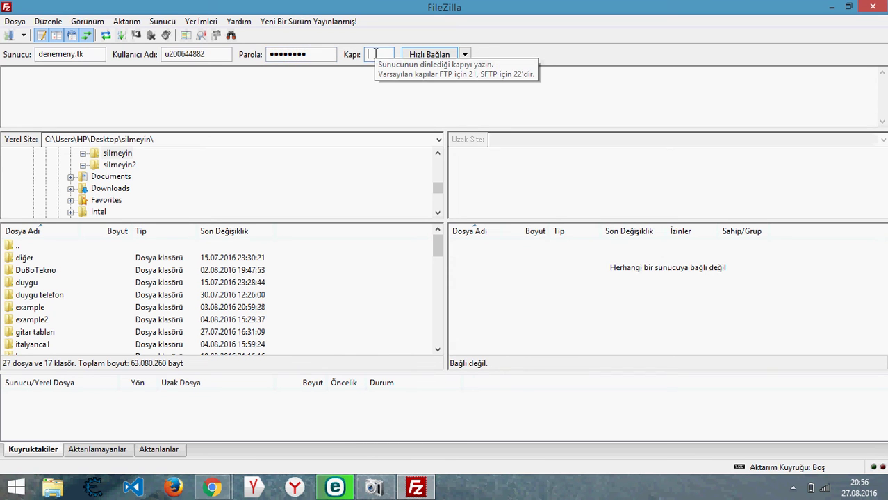
left_click(443, 54)
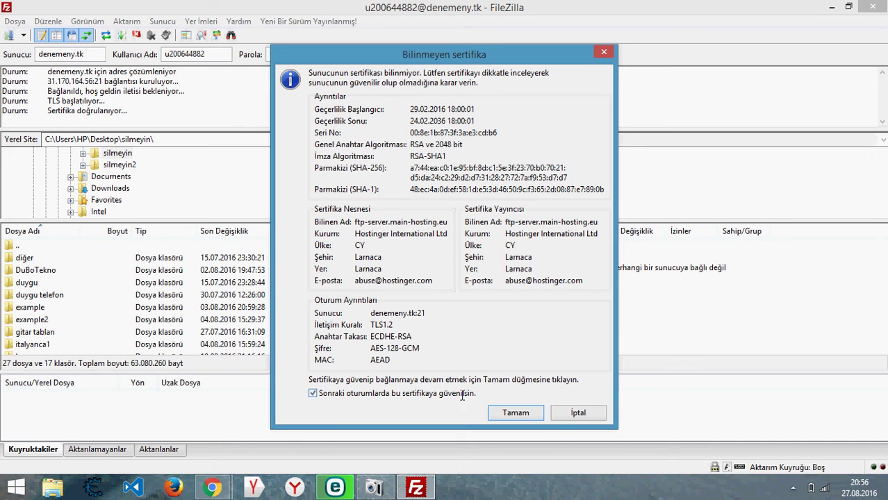
- Trust the server certificate, delete .htaccess and the default PHP page from public_html, then minimize FileZilla
left_click(515, 413)
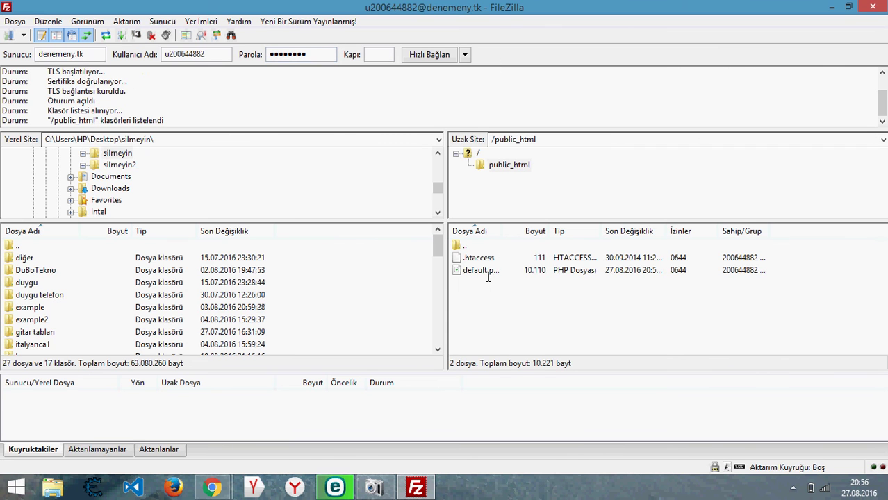
left_click_drag(488, 278, 488, 262)
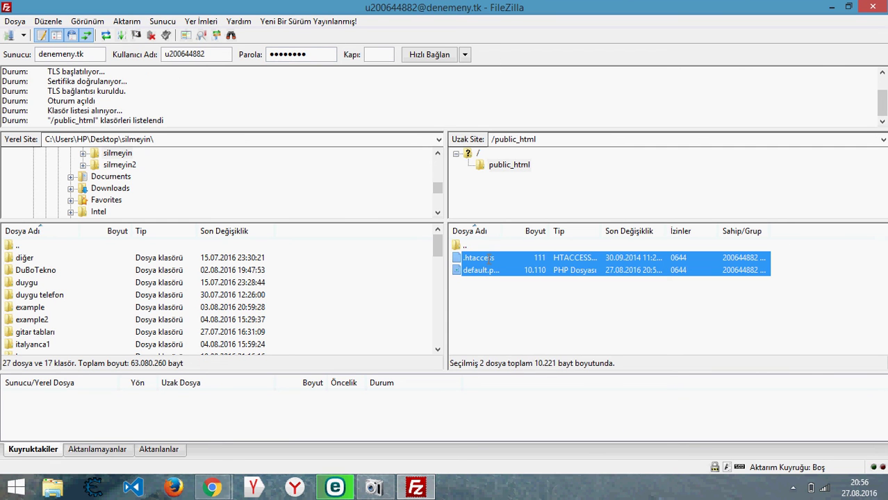
right_click(488, 258)
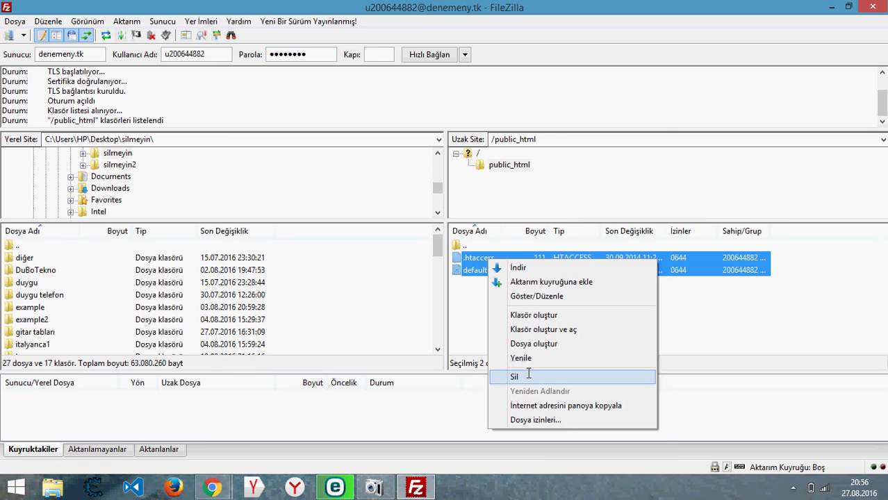
left_click(528, 375)
left_click(490, 291)
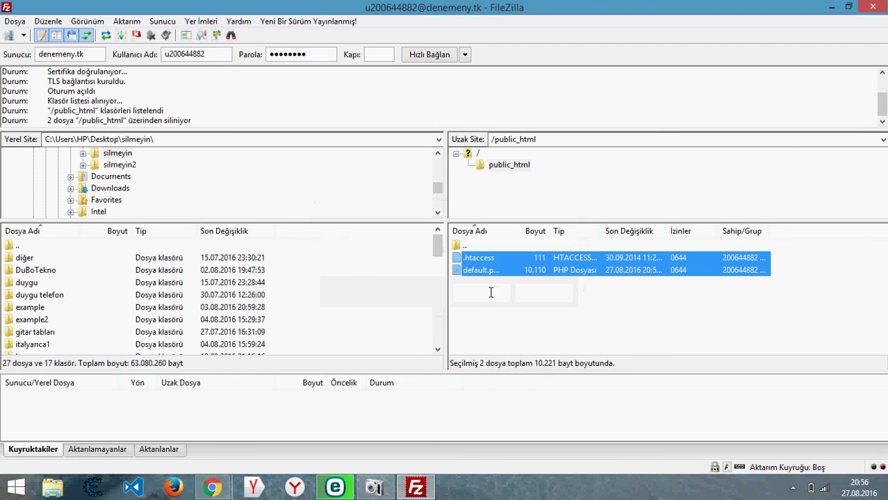
left_click(832, 6)
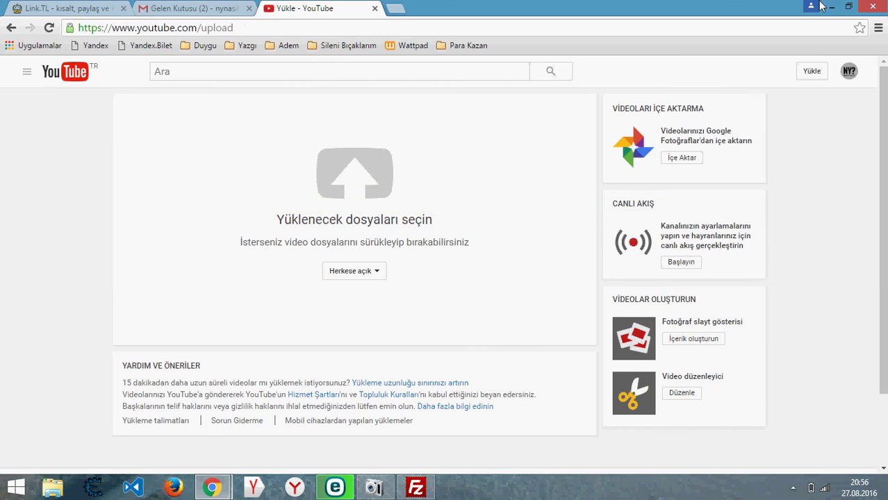
- Minimize the browser and select the silmeyin folder on the desktop
left_click(832, 7)
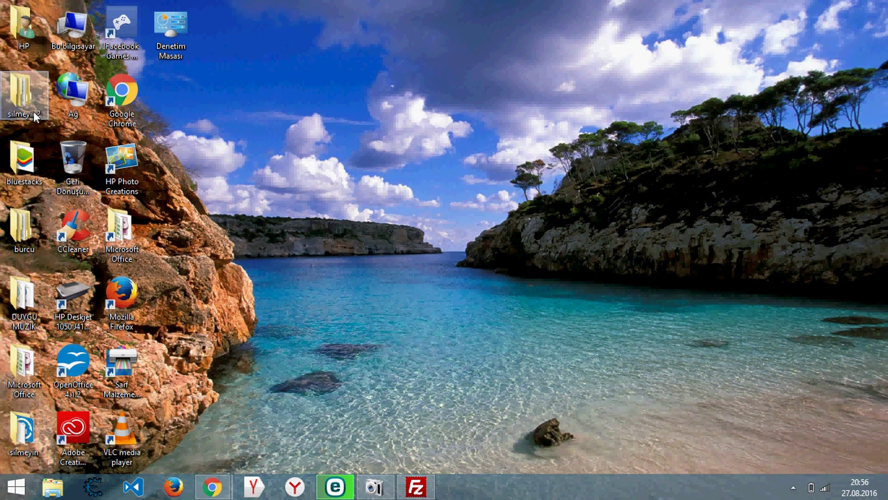
left_click(25, 436)
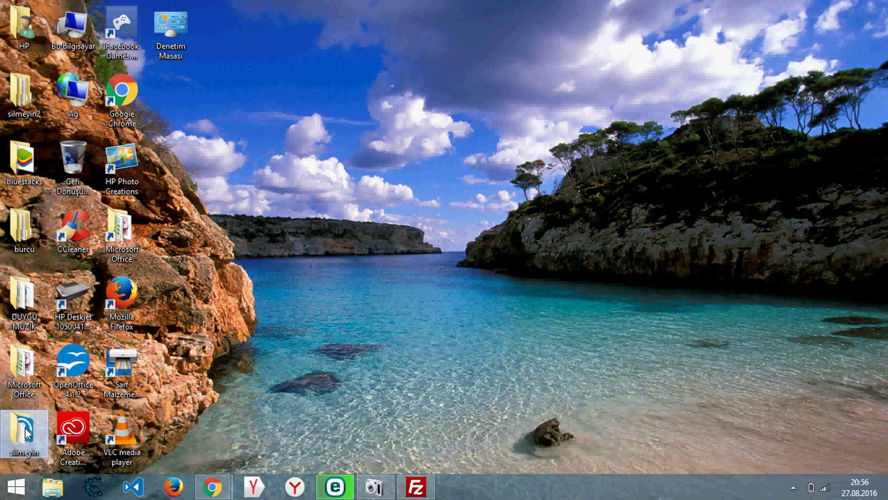
double_click(26, 432)
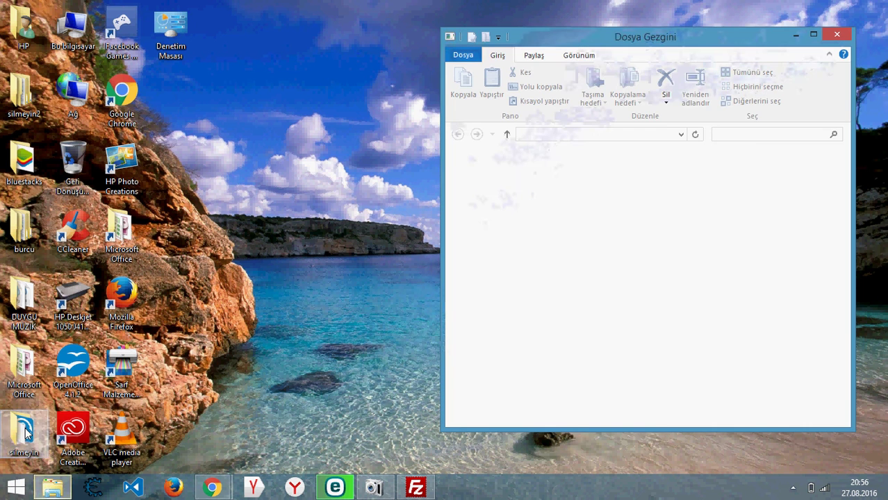
mouse_move(847, 183)
left_mouse_down()
mouse_move(846, 382)
mouse_move(846, 186)
left_mouse_up()
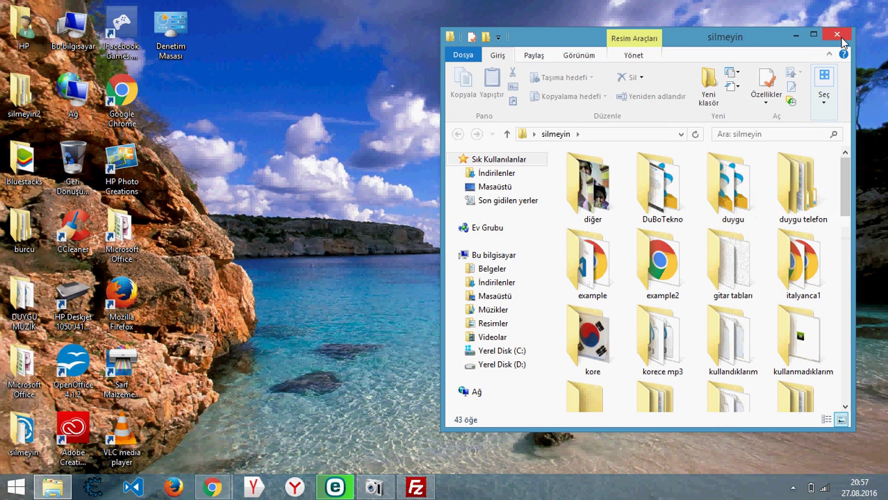
key("super+d")
- Open the Desktop folder in Visual Studio Code via Open with Code and dismiss the low-battery notice
right_click(438, 154)
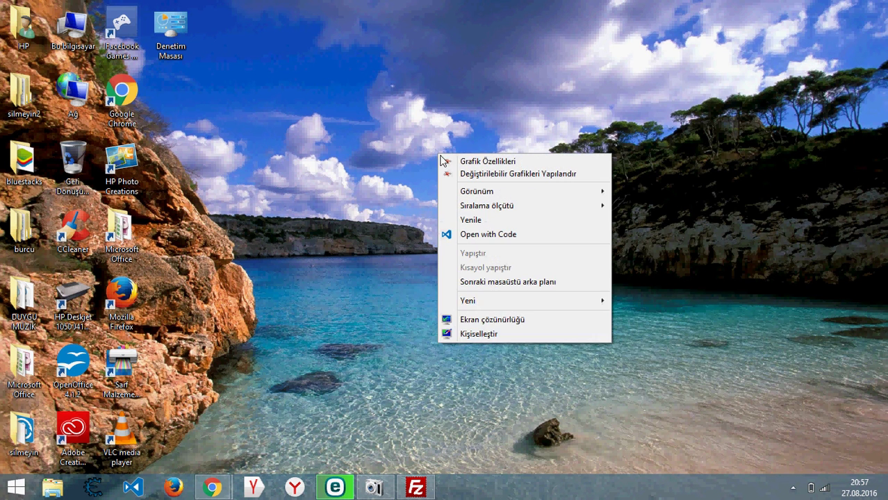
left_click(499, 234)
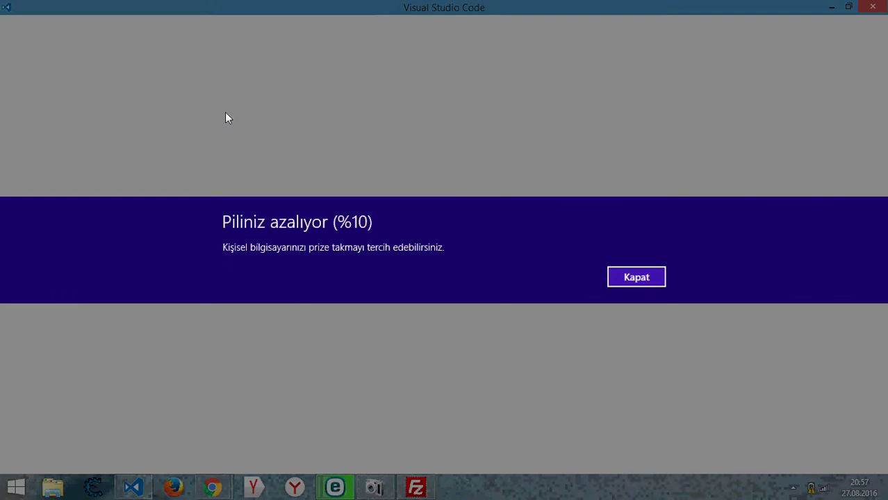
left_click(657, 280)
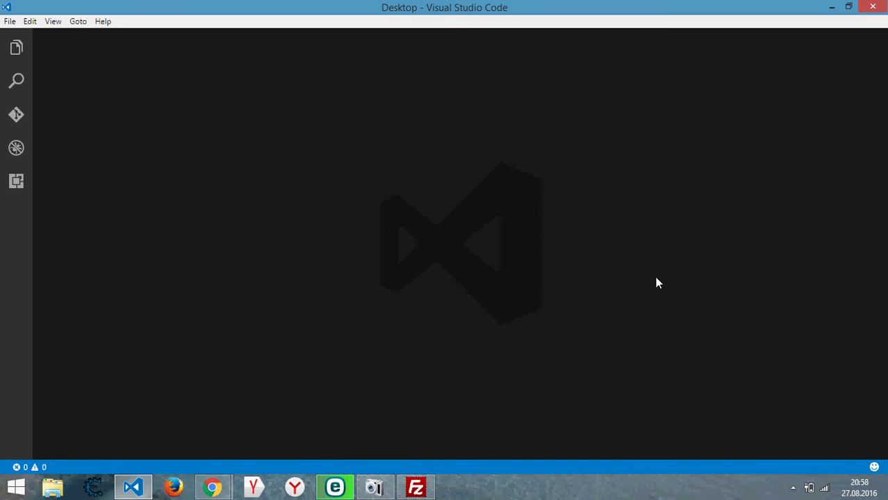
- Create a new file named index.html in the Desktop folder, then hide the Explorer sidebar
left_click(17, 49)
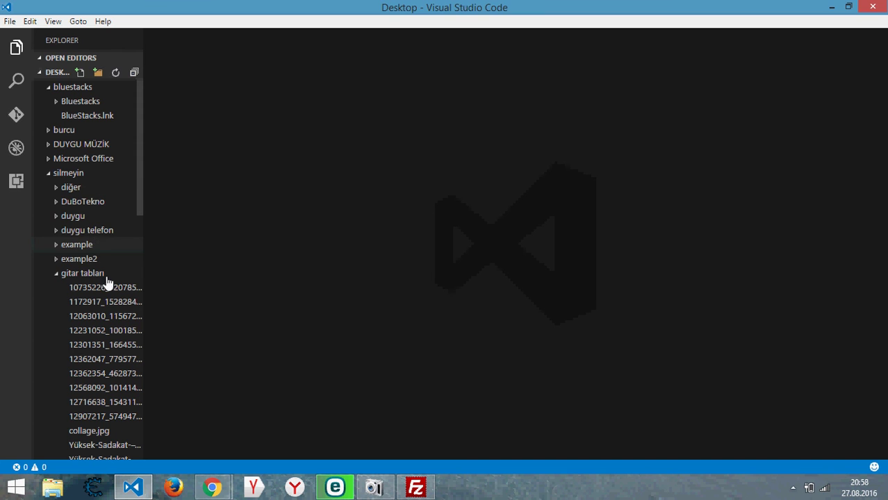
left_click(60, 72)
left_click(80, 75)
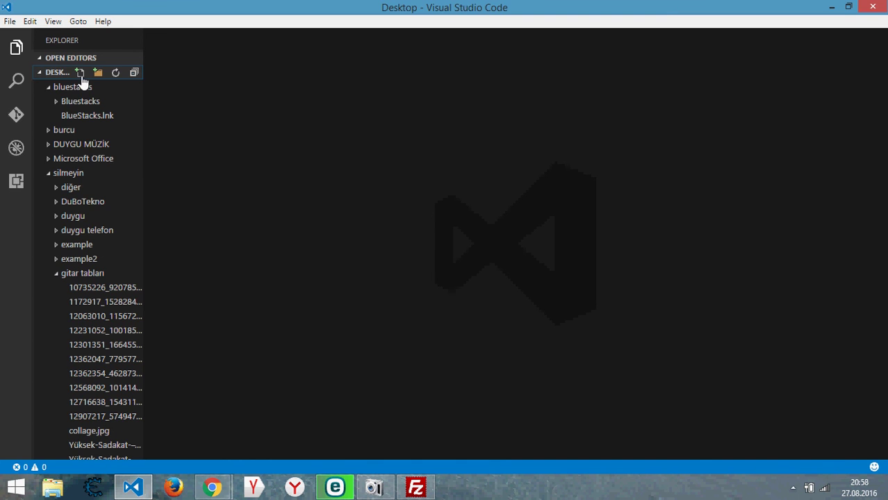
left_click(81, 74)
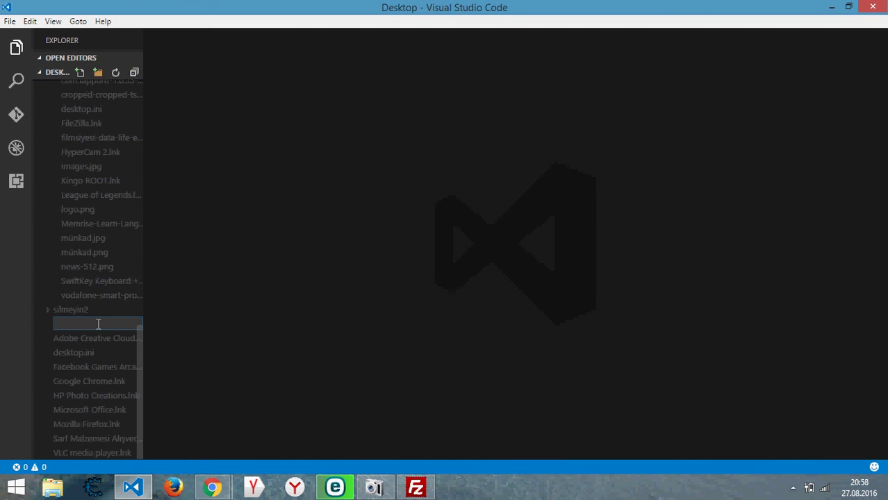
type("index.html")
key("Return")
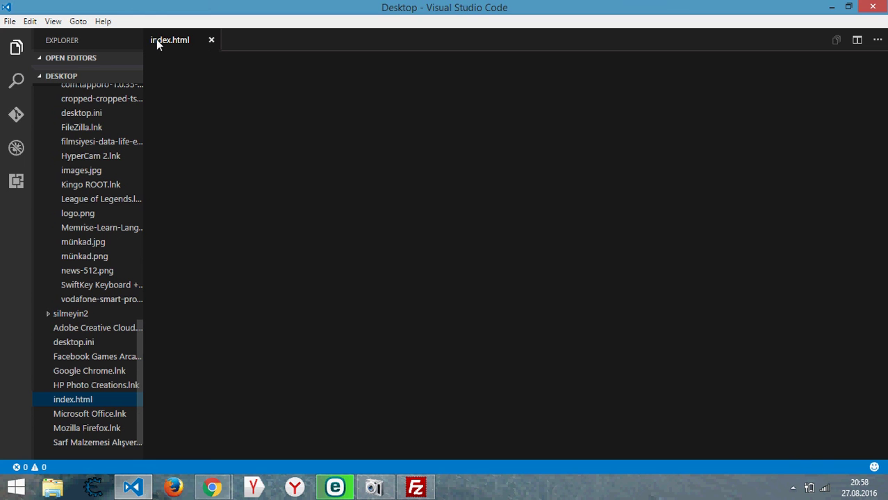
left_click(16, 47)
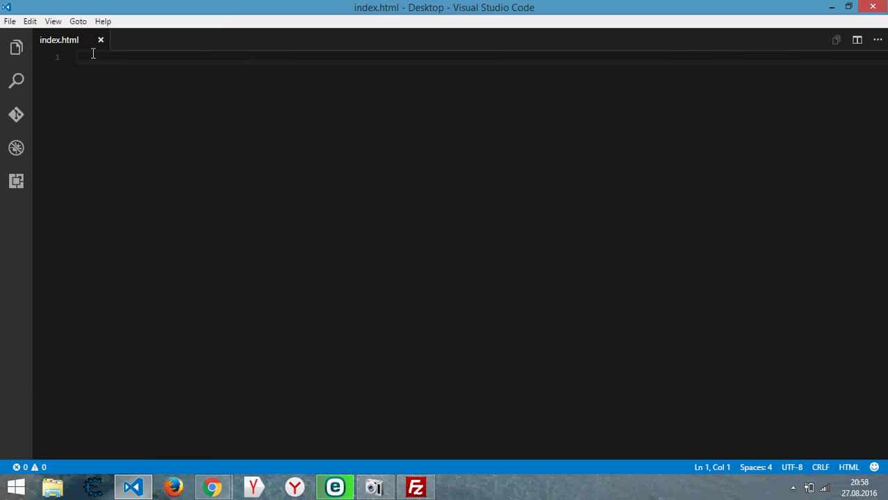
- Type the <html> and <head> tags and a meta tag with charset utf-8
type("<html>")
key("Return")
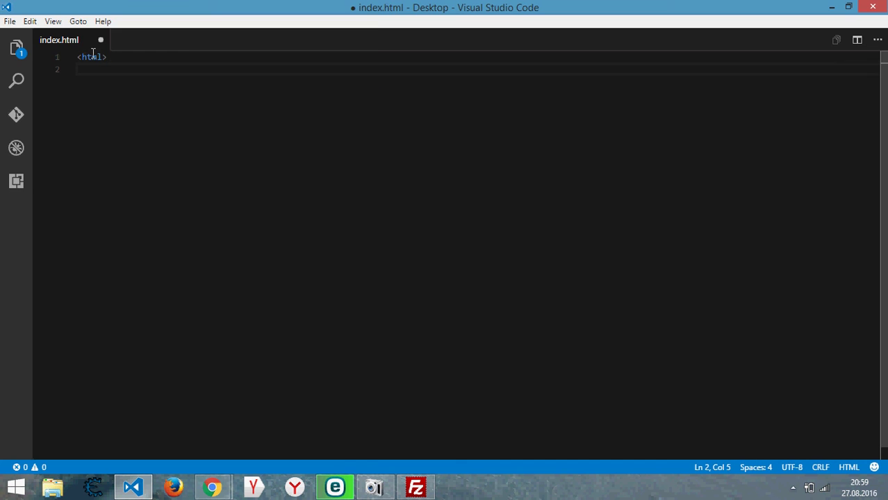
type("<head>")
key("Return")
type("<t")
key("BackSpace")
type("e")
key("BackSpace")
type("me")
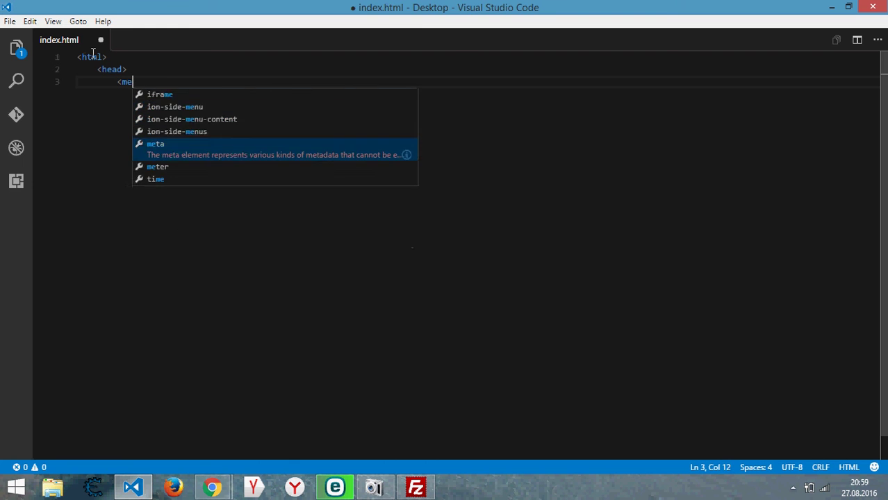
type("ta c")
key("Down")
key("Up")
key("Return")
type("utf")
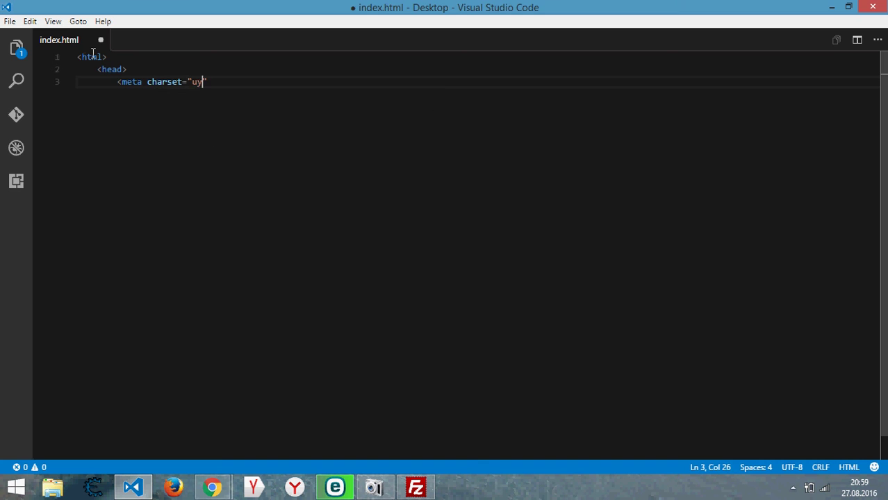
type("-8\">")
key("Return")
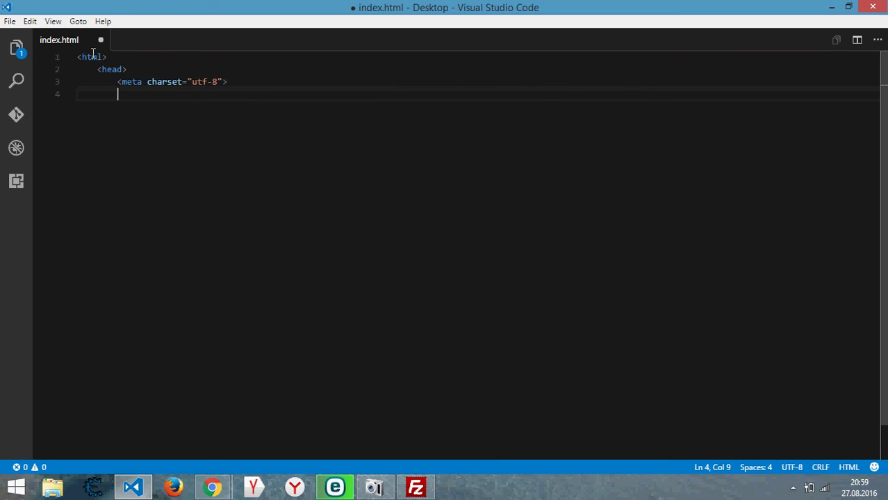
type("<title")
- Add opening and closing <title> tags and close the head section
key("Escape")
type(">")
key("Return")
type("<")
key("Return")
key("Return")
type("<")
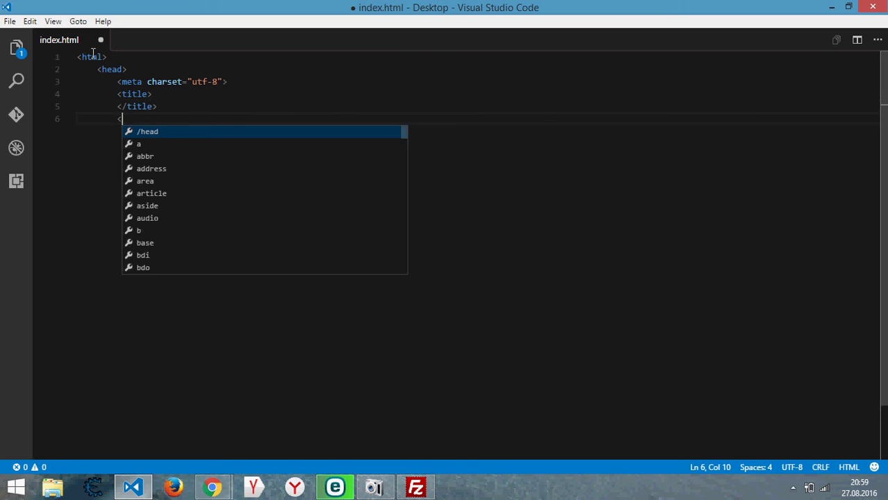
key("Return")
key("Return")
- Add the <body> tags and the closing </html> tag
type("<body")
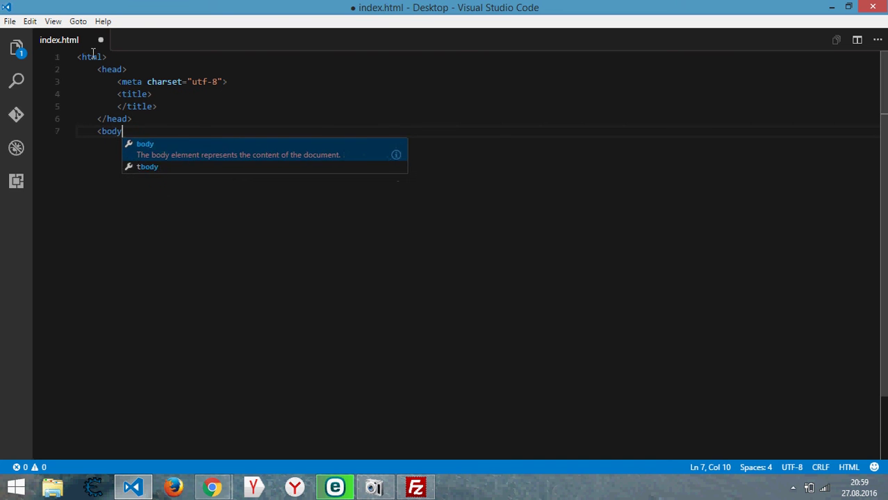
key("Escape")
type(">")
key("Return")
type("<b")
key("Escape")
key("BackSpace")
type("/")
key("Return")
key("Return")
type("</")
key("Return")
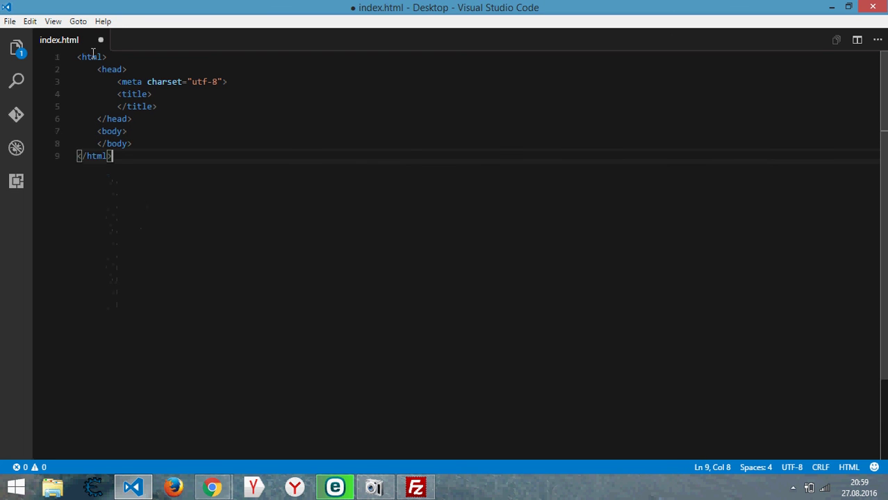
- Set the title to Nameservers and list ns1.hostinger.web.tr and ns2.hostinger.web.tr in the body
left_click(178, 91)
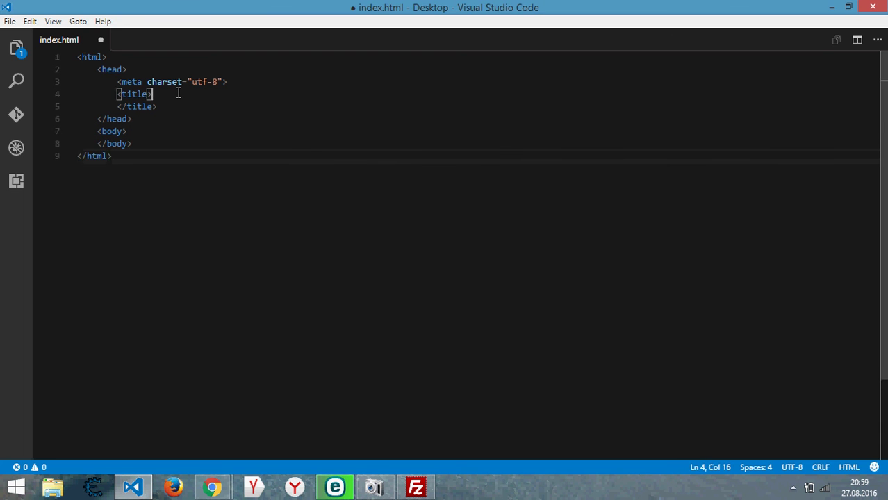
key("Return")
type("Name")
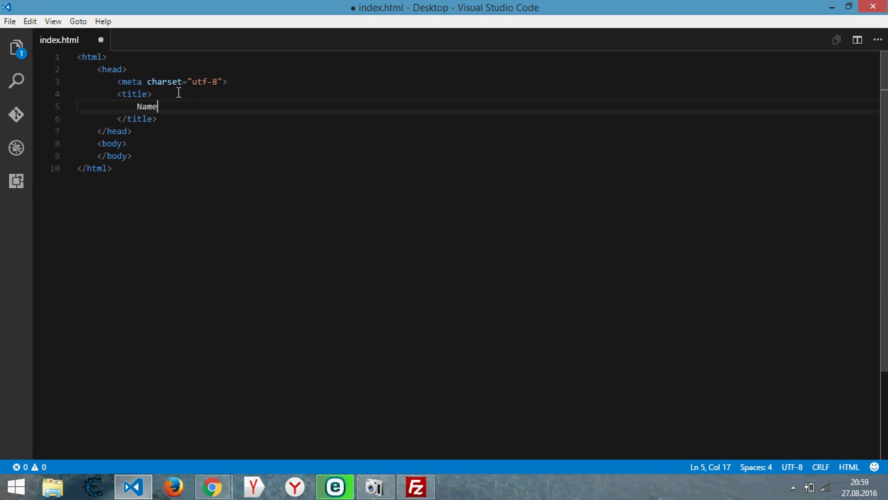
type("servers")
left_click(187, 131)
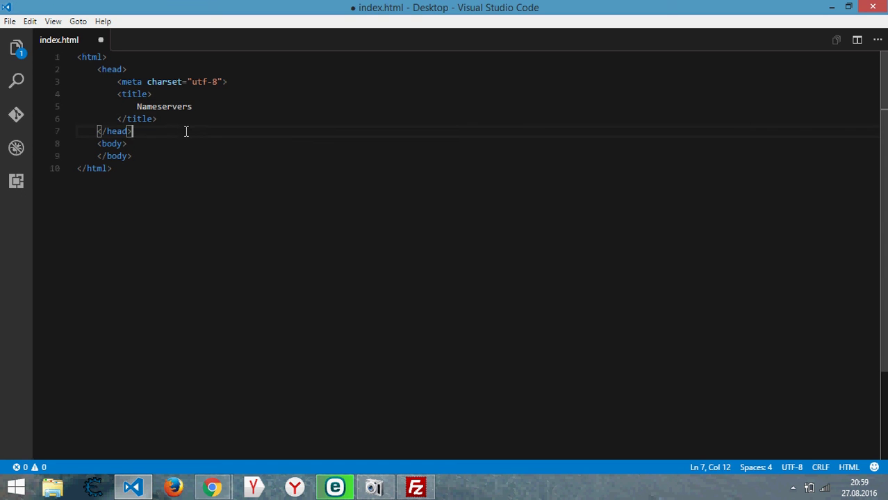
left_click(187, 141)
key("Return")
type("ns1.")
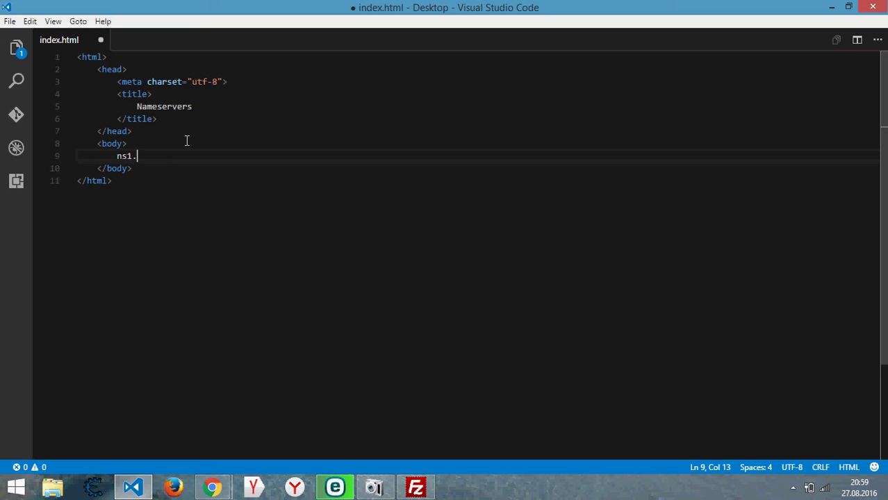
type("hostinger.web.tr")
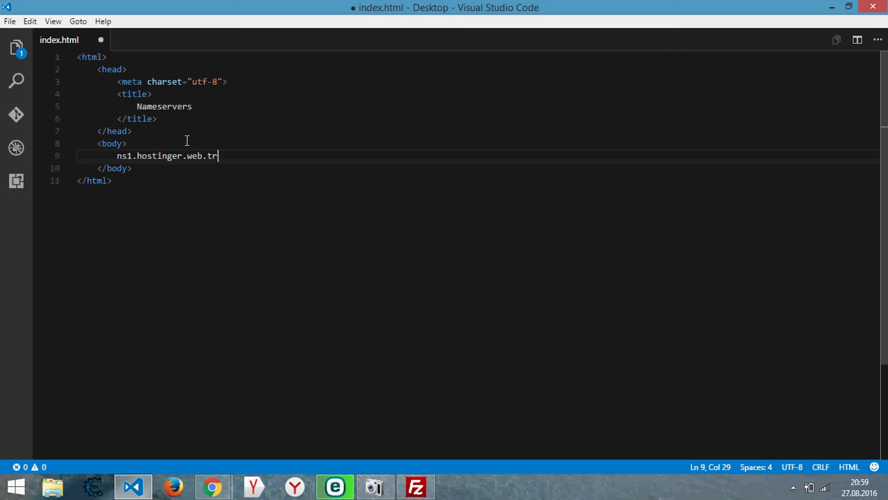
key("Return")
type("ns2.h")
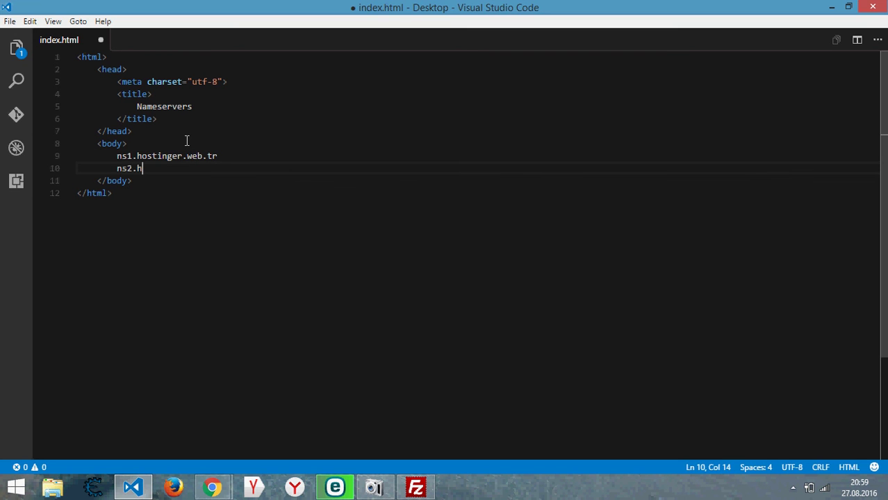
type("ostinger.web.tr")
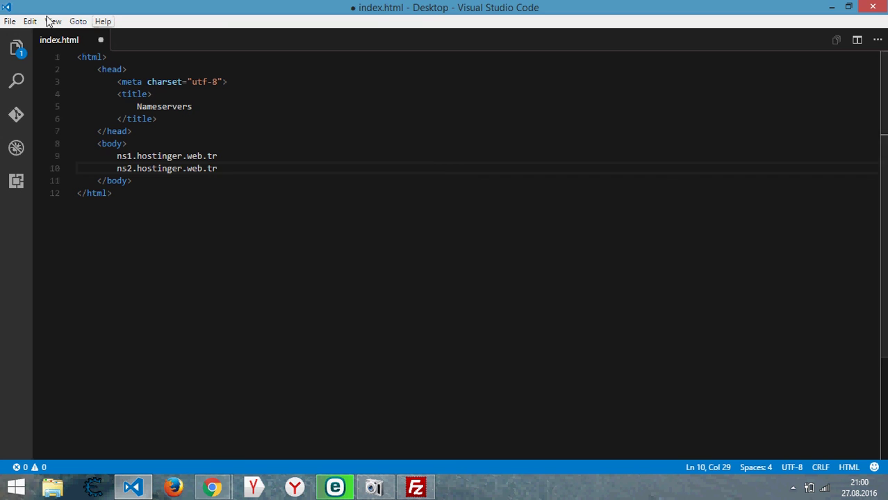
- Save index.html from the File menu and close Visual Studio Code
left_click(8, 22)
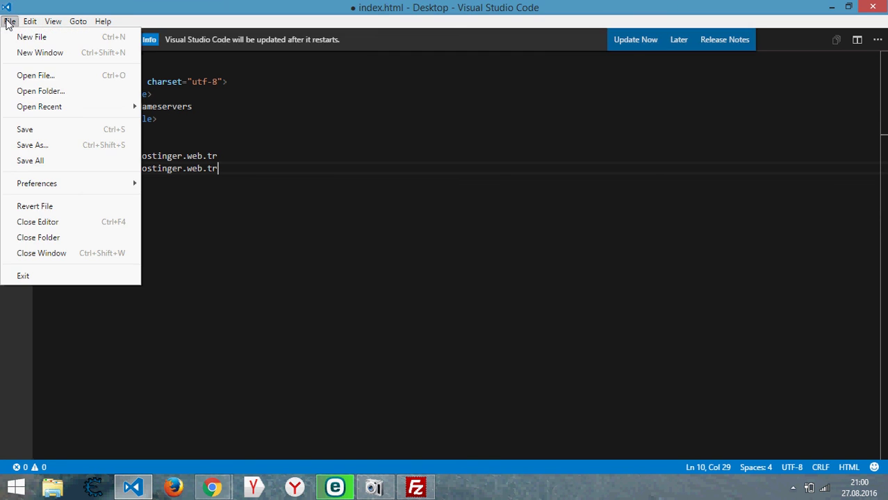
left_click(38, 129)
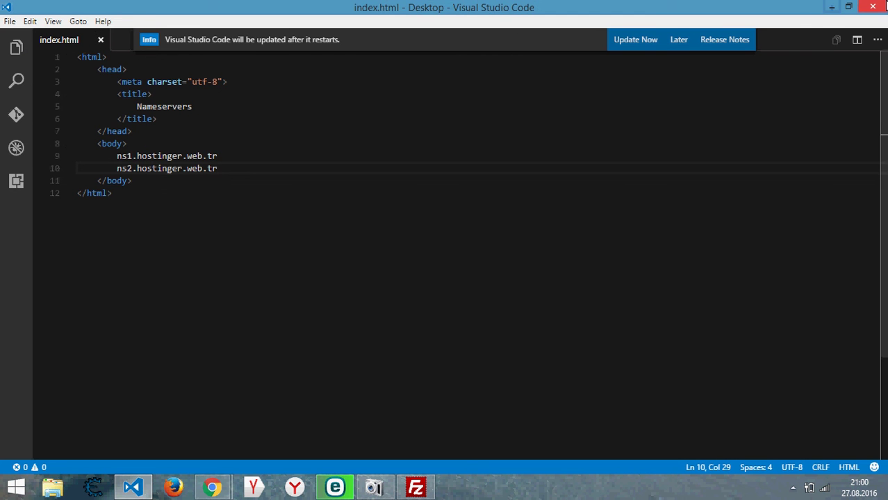
left_click(873, 6)
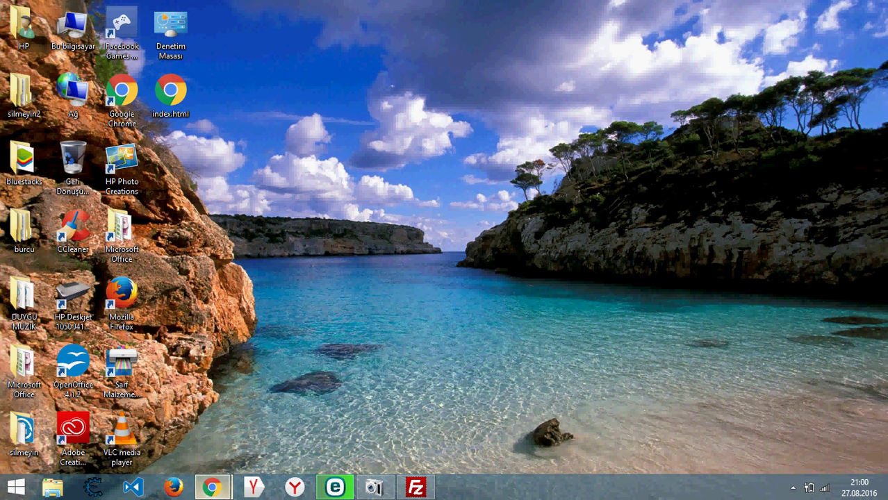
- In FileZilla, browse locally to Desktop, upload index.html to /public_html, then close FileZilla
mouse_move(212, 486)
left_click(298, 438)
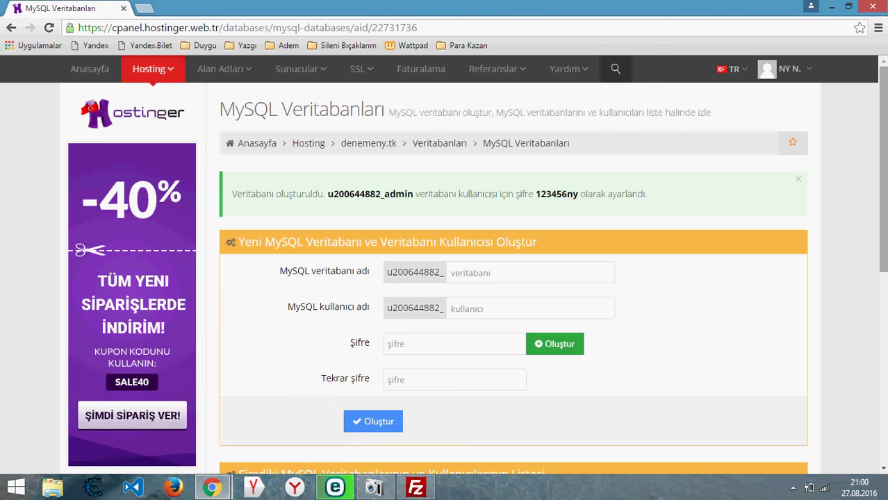
left_click(416, 486)
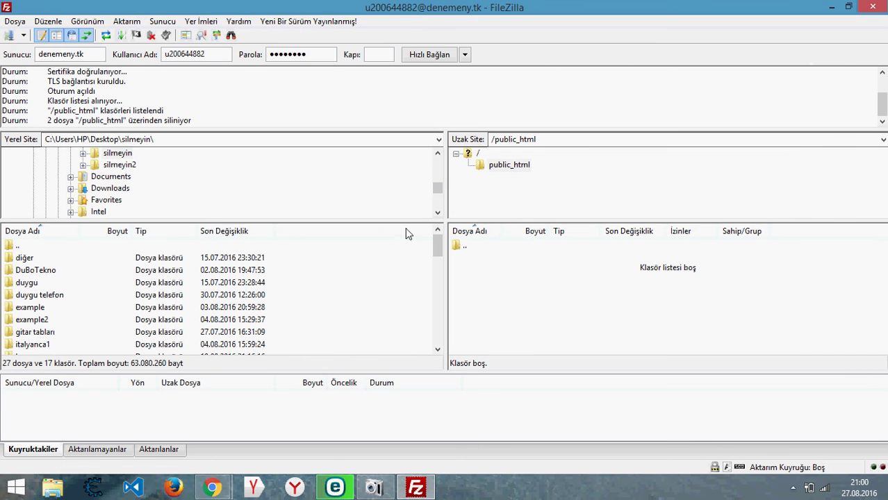
mouse_move(437, 251)
left_mouse_down()
mouse_move(438, 312)
mouse_move(439, 259)
left_mouse_up()
left_click_drag(439, 255, 441, 240)
left_click(57, 247)
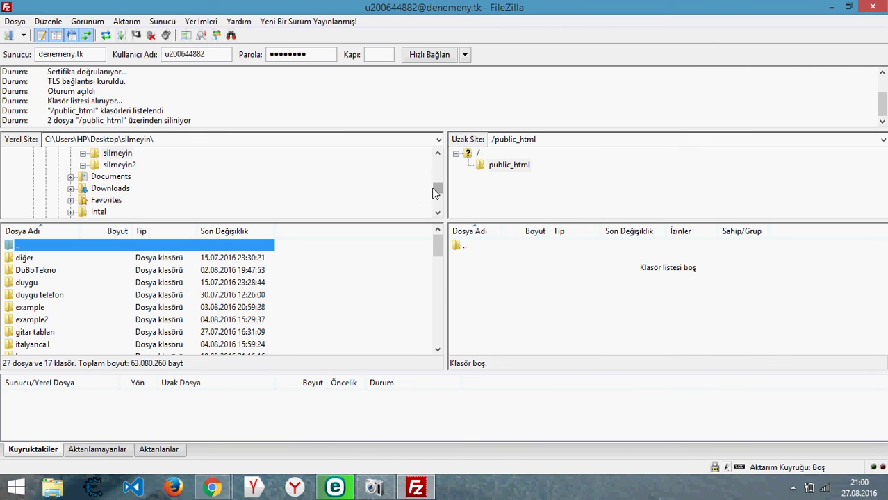
left_click_drag(436, 191, 438, 183)
double_click(108, 169)
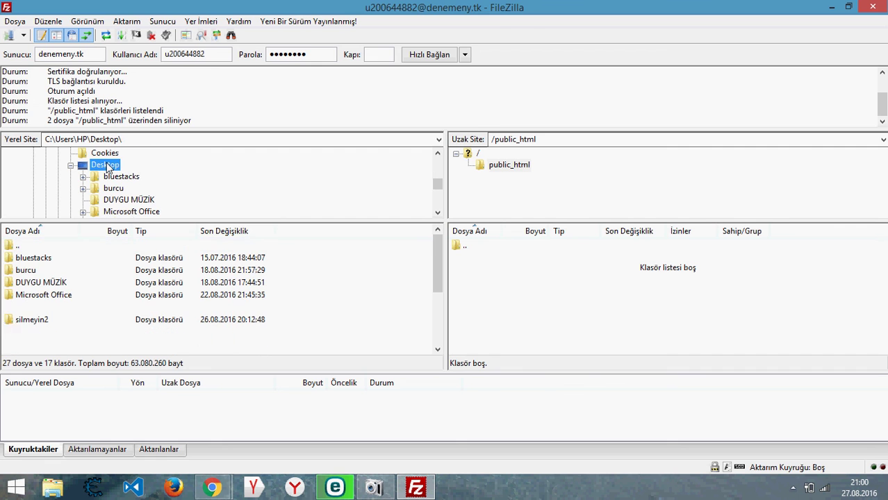
left_click_drag(439, 257, 439, 285)
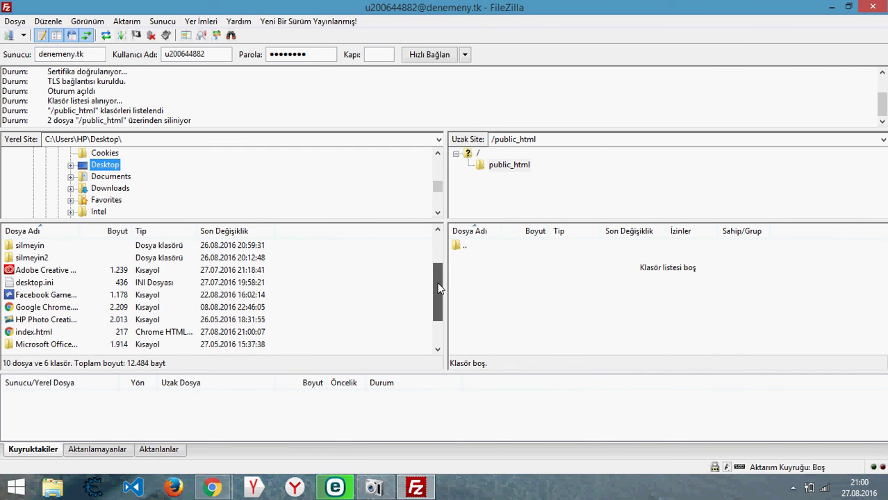
double_click(44, 332)
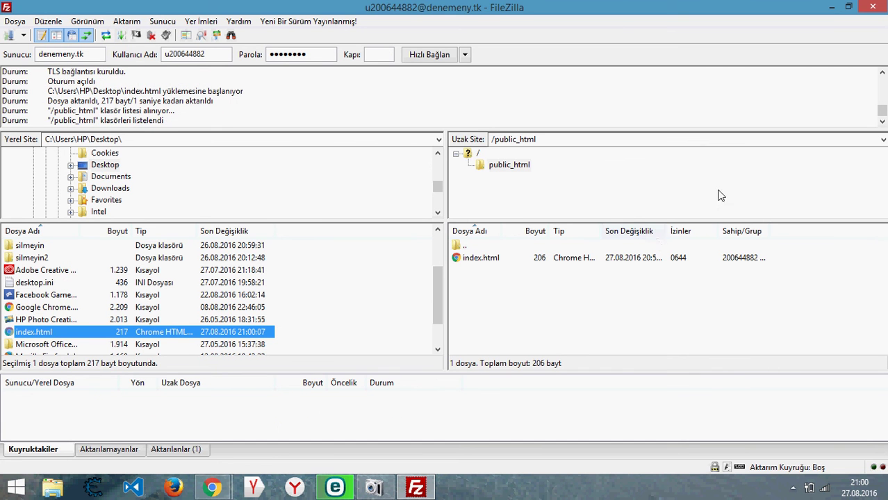
left_click(883, 7)
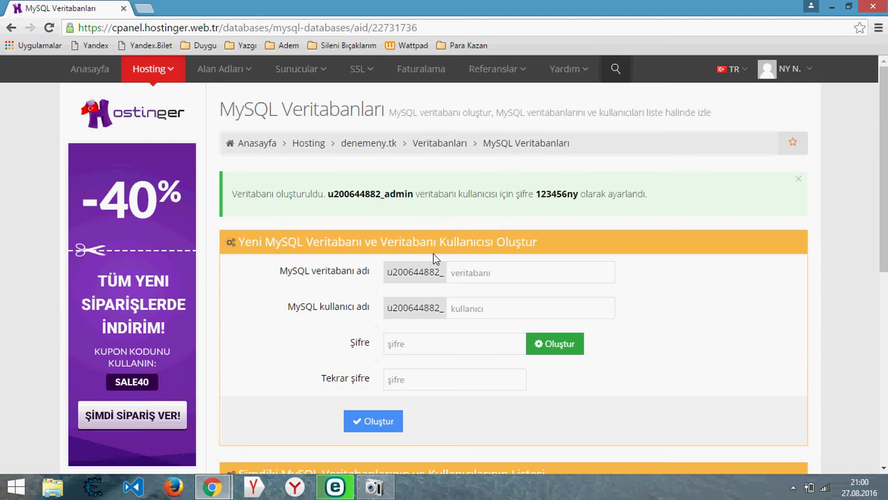
- Go to the denemeny.tk control panel and open the live site in a new tab
scroll(229, 174, "down", 3)
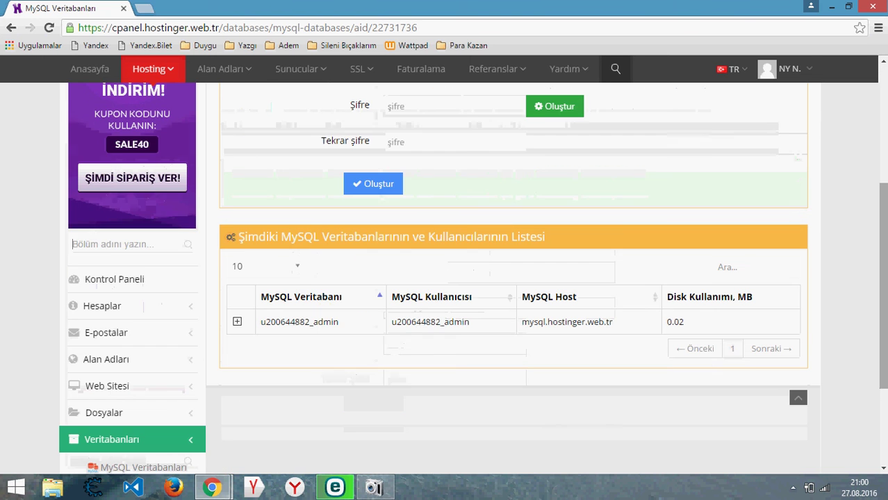
scroll(390, 122, "up", 3)
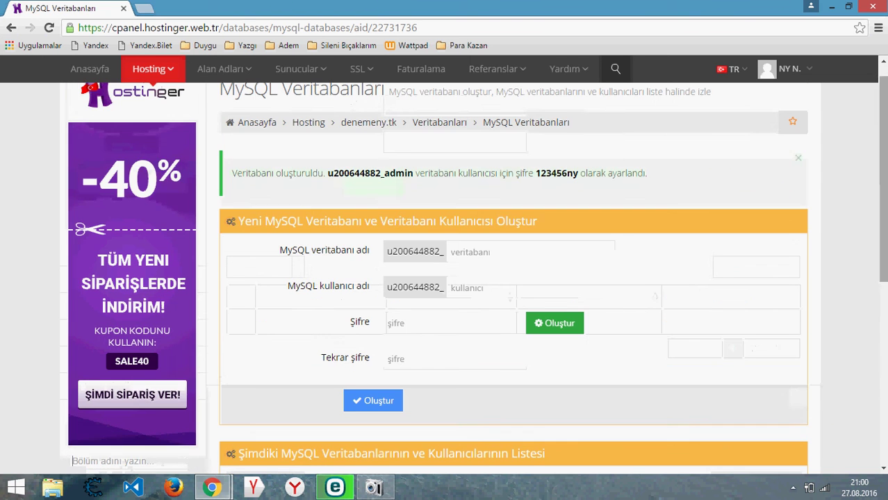
left_click(389, 121)
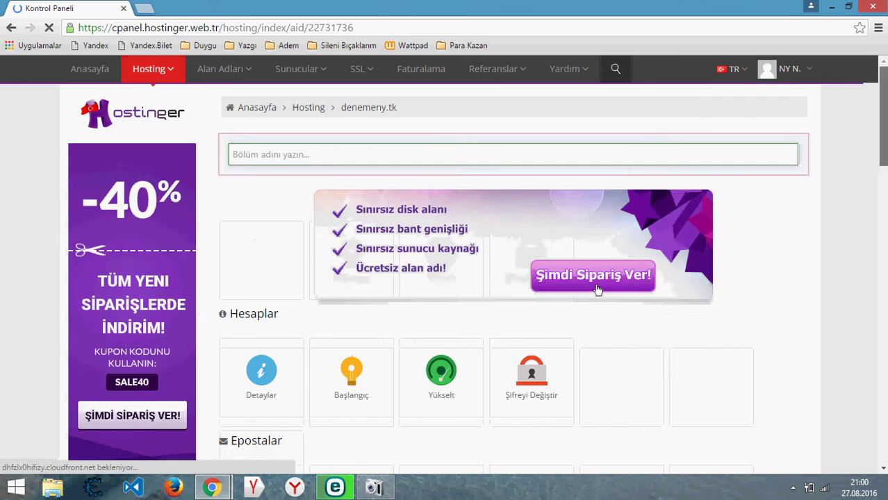
scroll(200, 271, "down", 4)
left_click(127, 267)
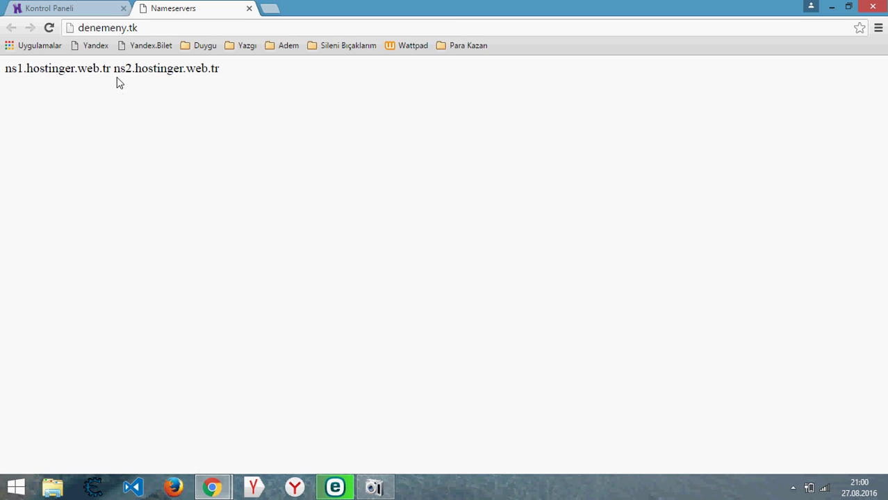
- Check the page shows ns1.hostinger.web.tr and ns2.hostinger.web.tr, then close the Nameservers tab
left_click_drag(115, 73, 300, 95)
left_click(300, 94)
left_click_drag(110, 75, 4, 75)
left_click(4, 75)
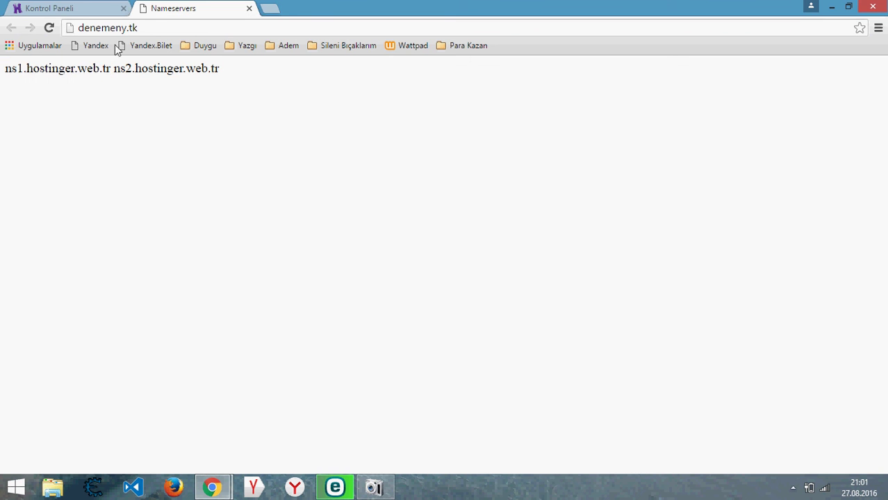
left_click(249, 8)
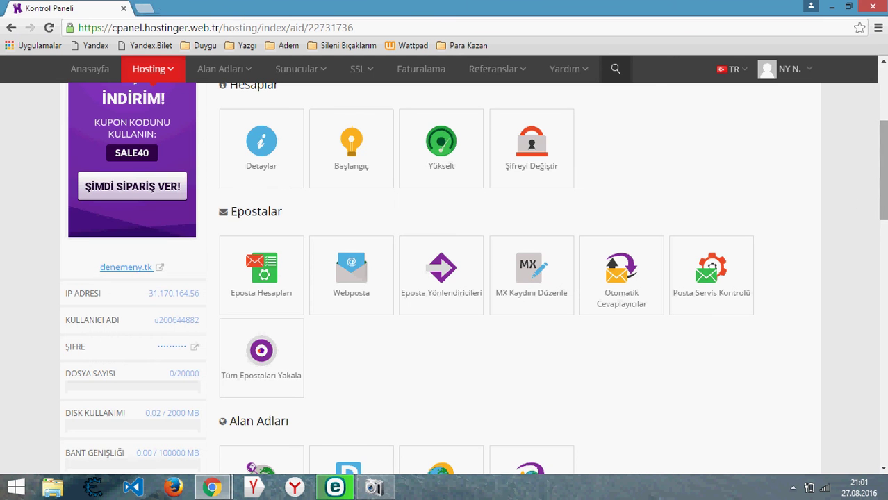
scroll(598, 87, "up", 3)
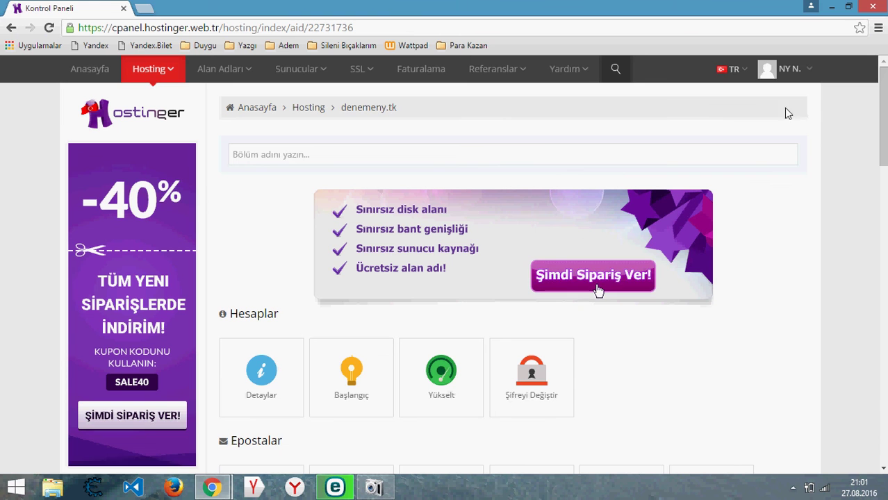
left_click(376, 490)
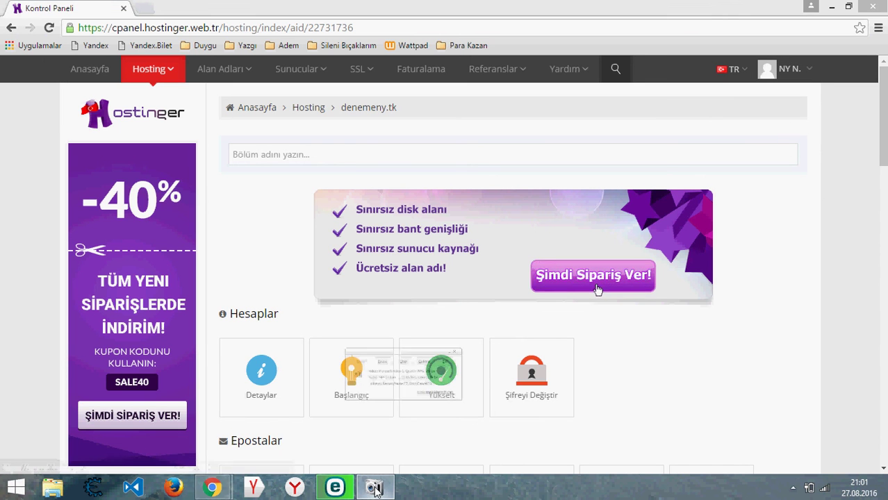